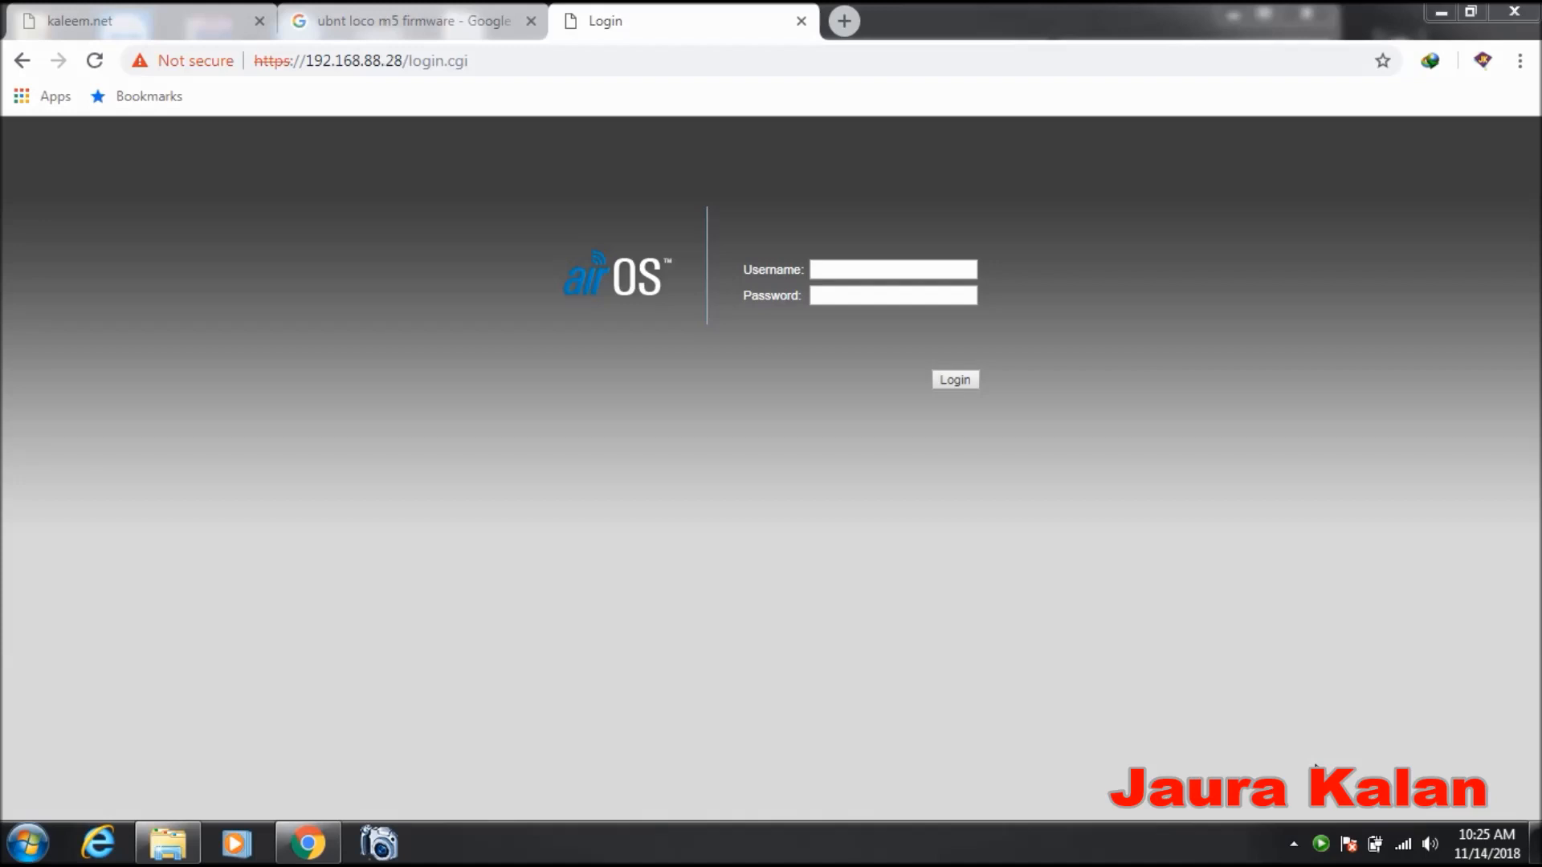
Step: Search Google for 'ubnt loco m5 firmware' and open the NanoStation Downloads result on ubnt.com
click(843, 21)
text(ubnt)
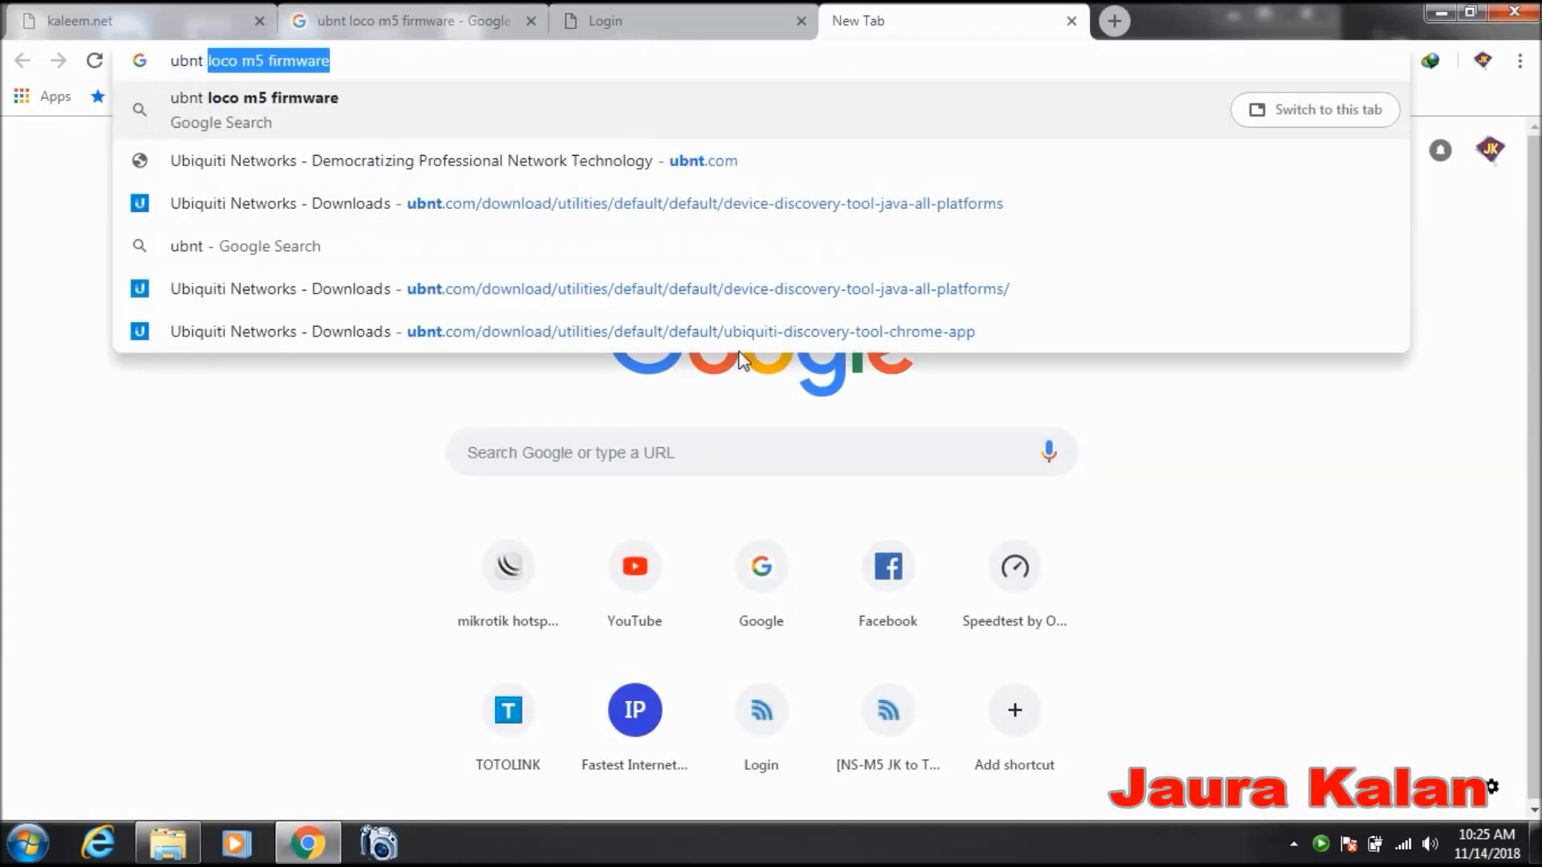
key(Return)
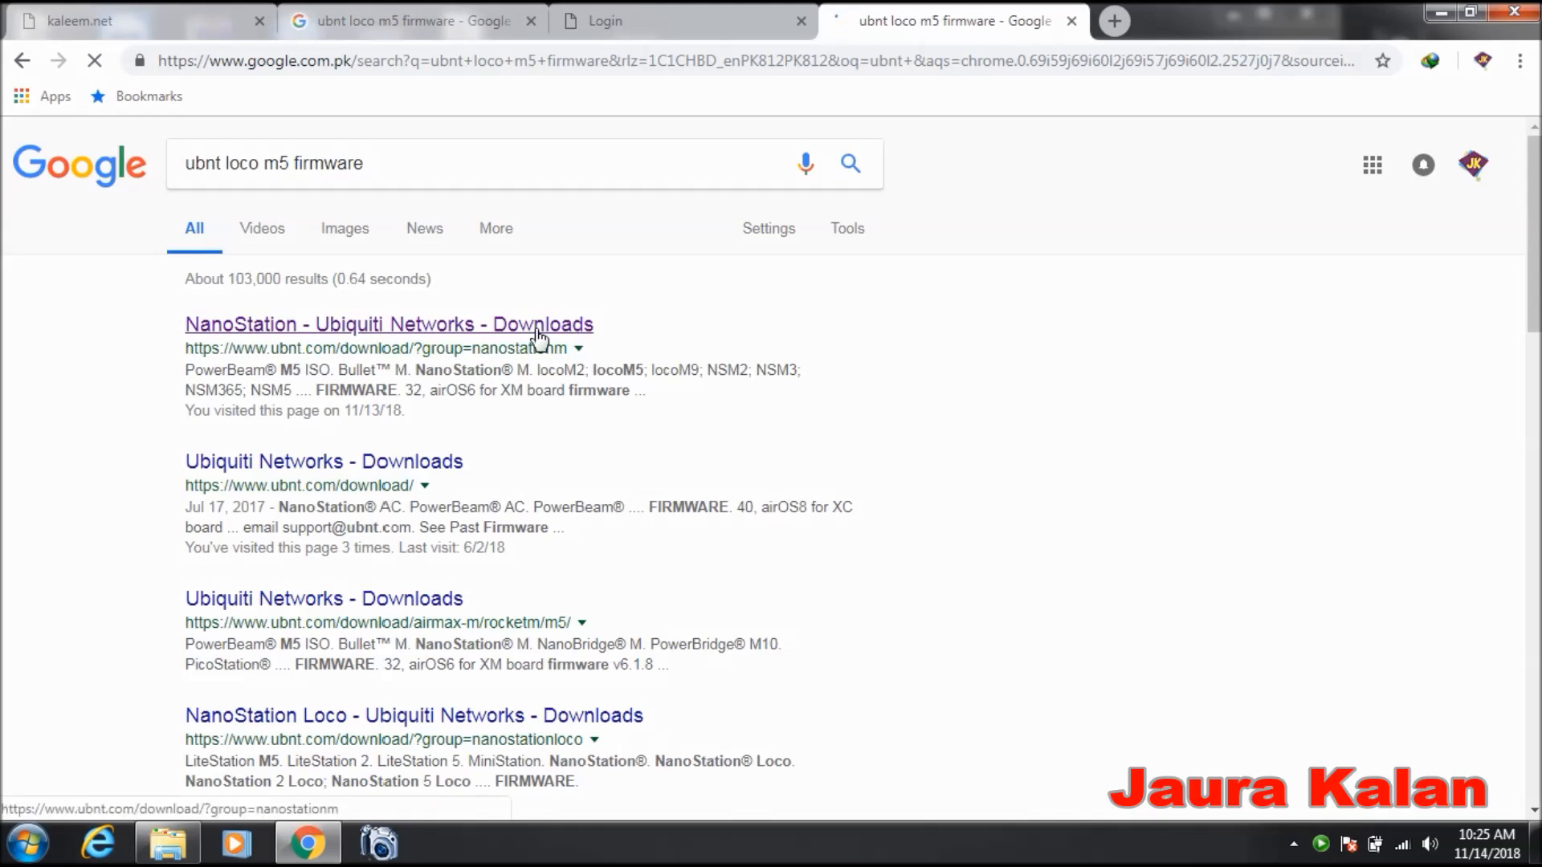
click(424, 327)
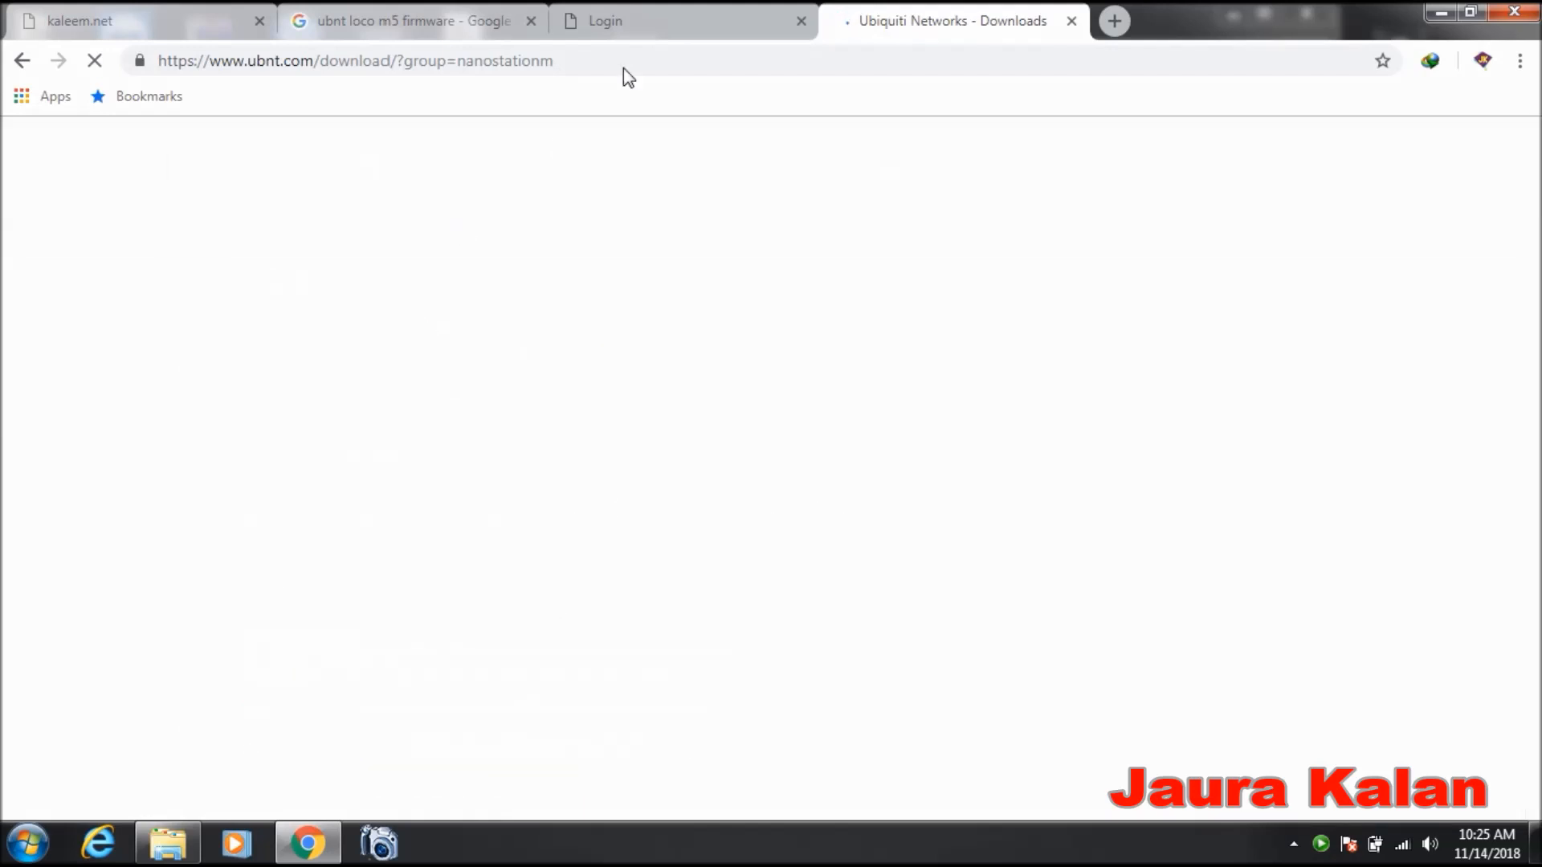
click(645, 39)
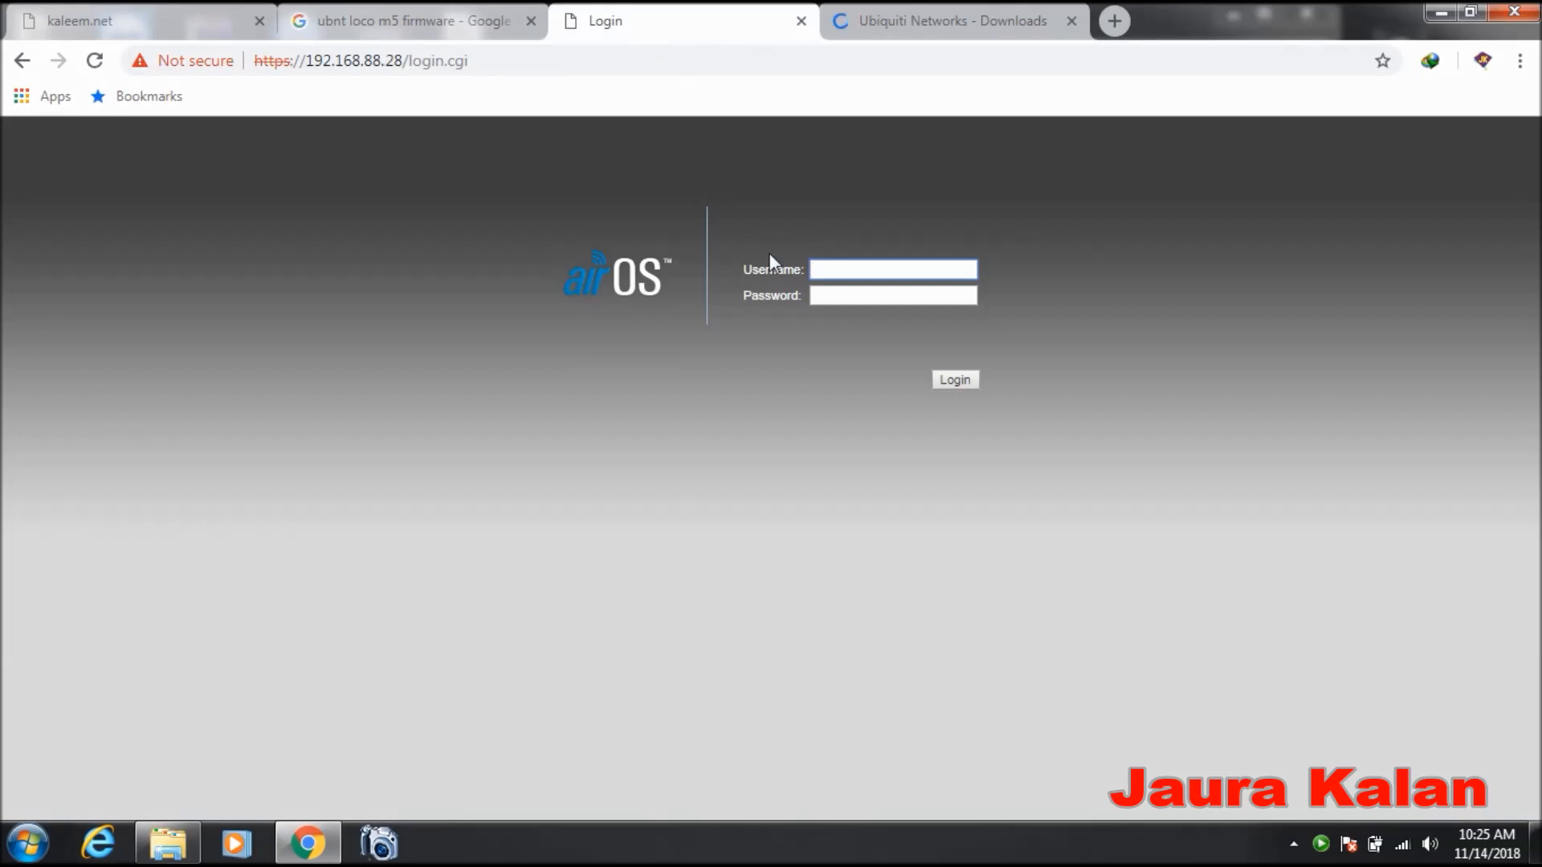
Step: Enter the administrator username and password on the airOS login page and submit them
text(ubnt)
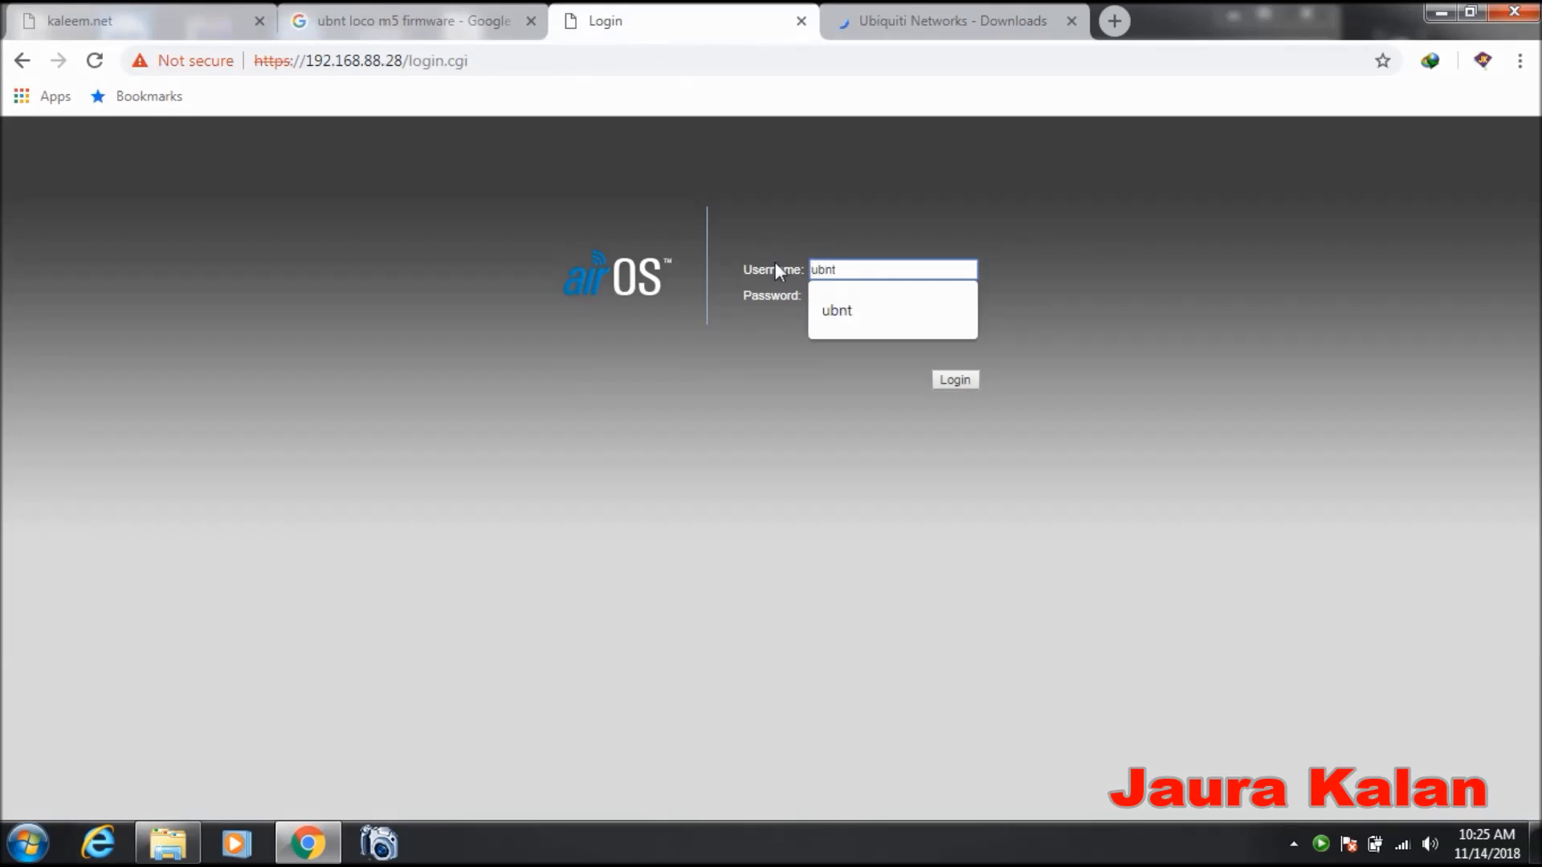
key(Tab)
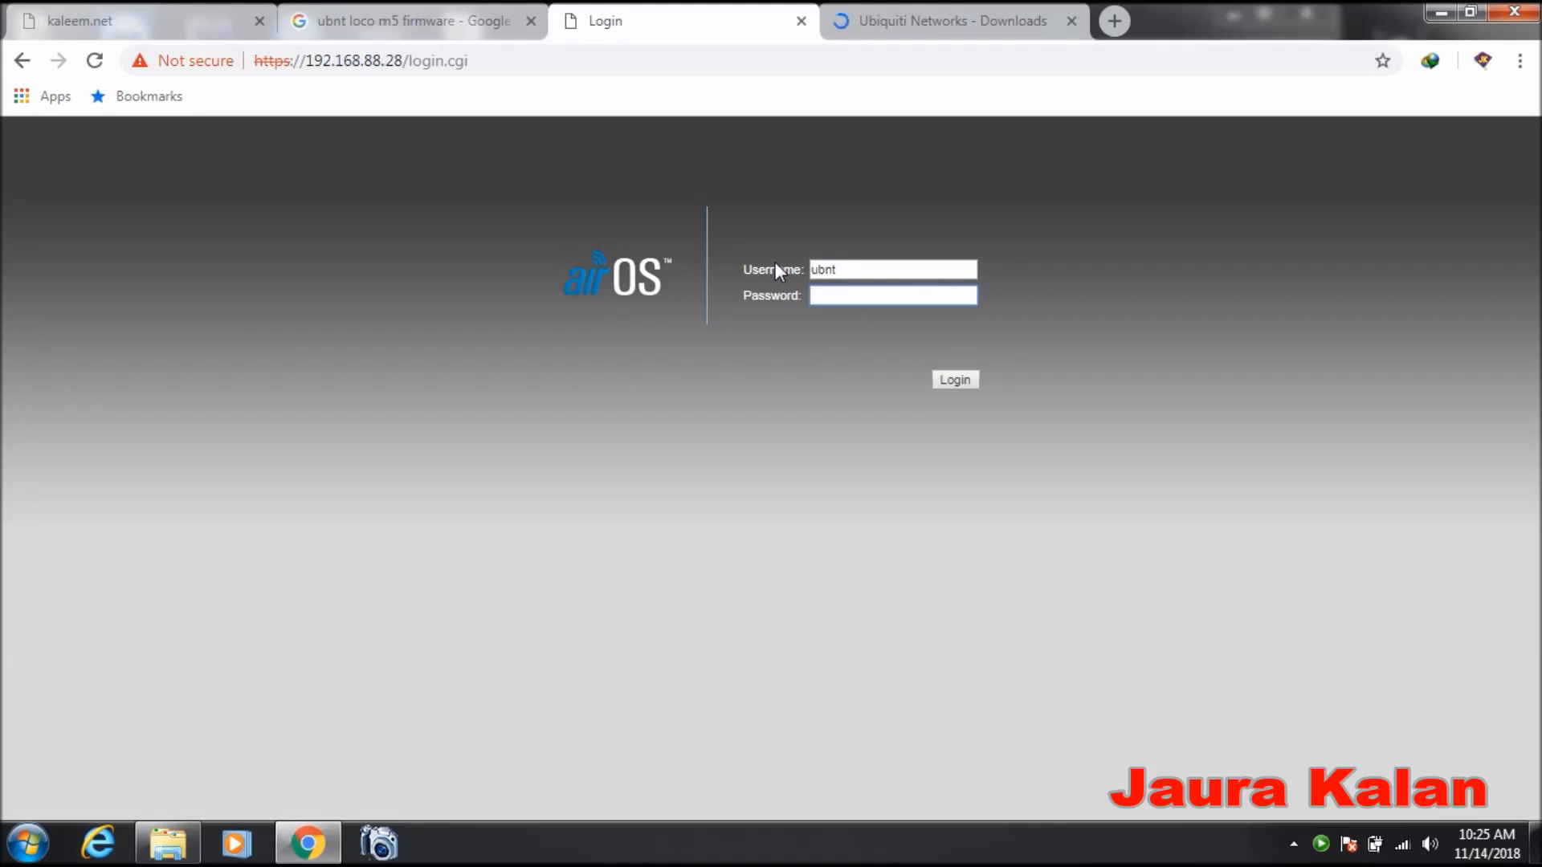
text(•••••••)
key(Return)
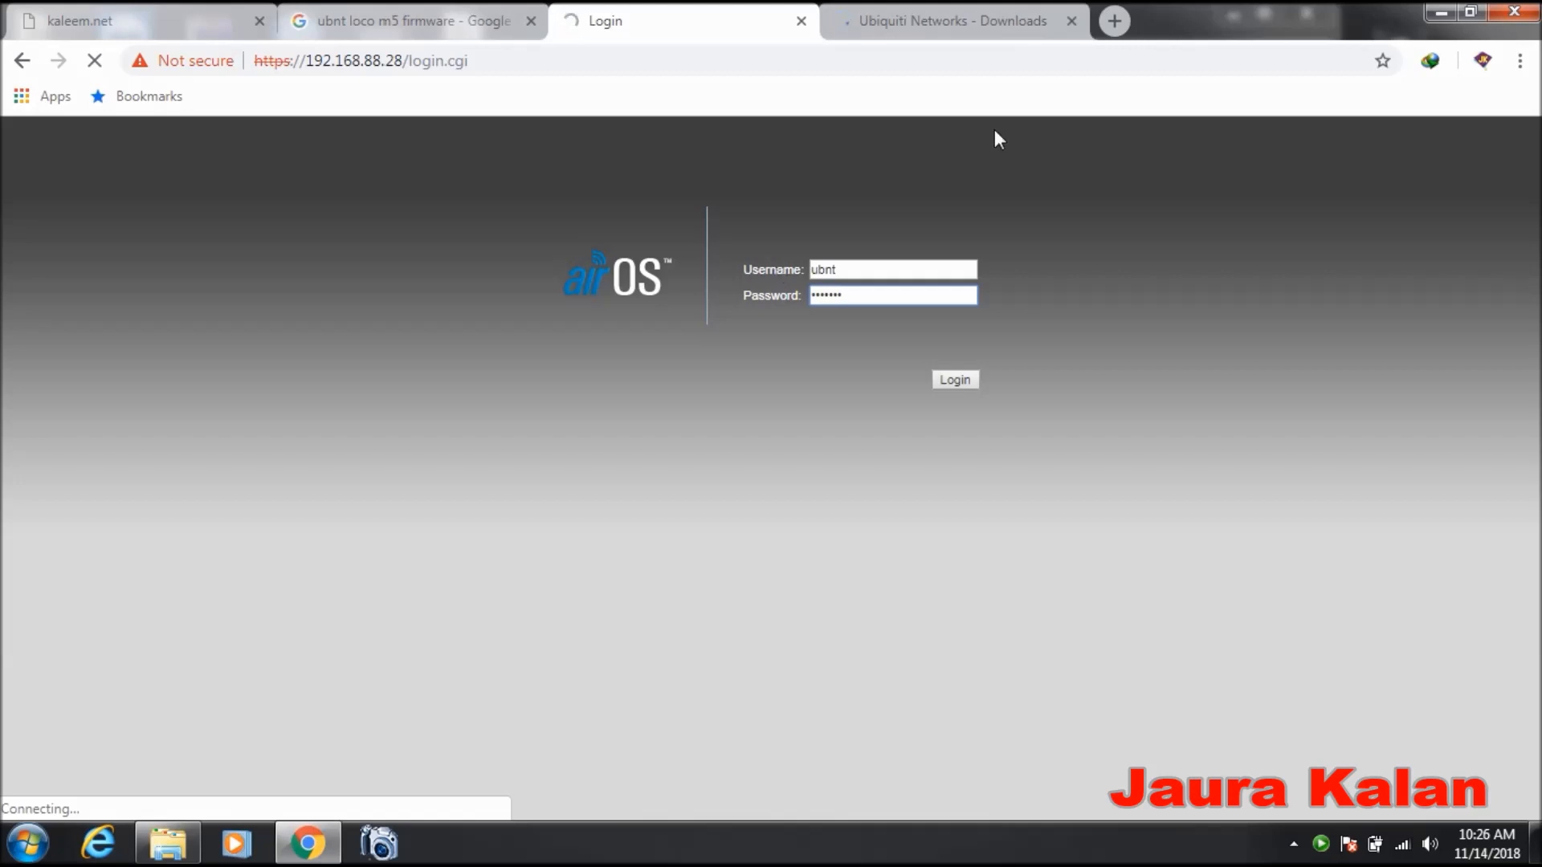
click(968, 16)
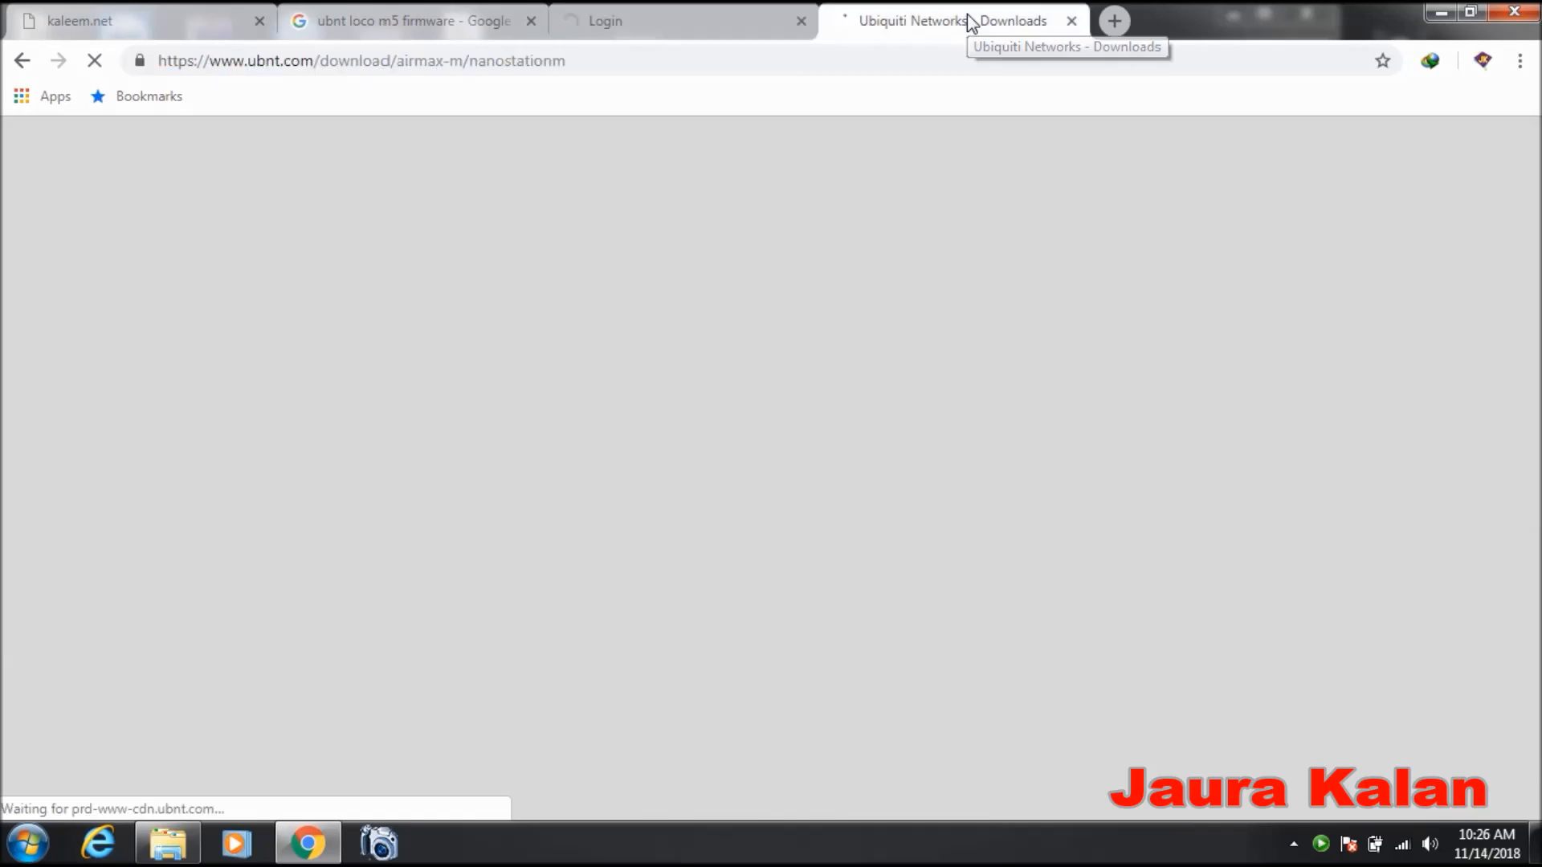
Step: Open the locoM5 entry under NanoStation M to list the v6.1.8 XM and XW firmware
click(697, 11)
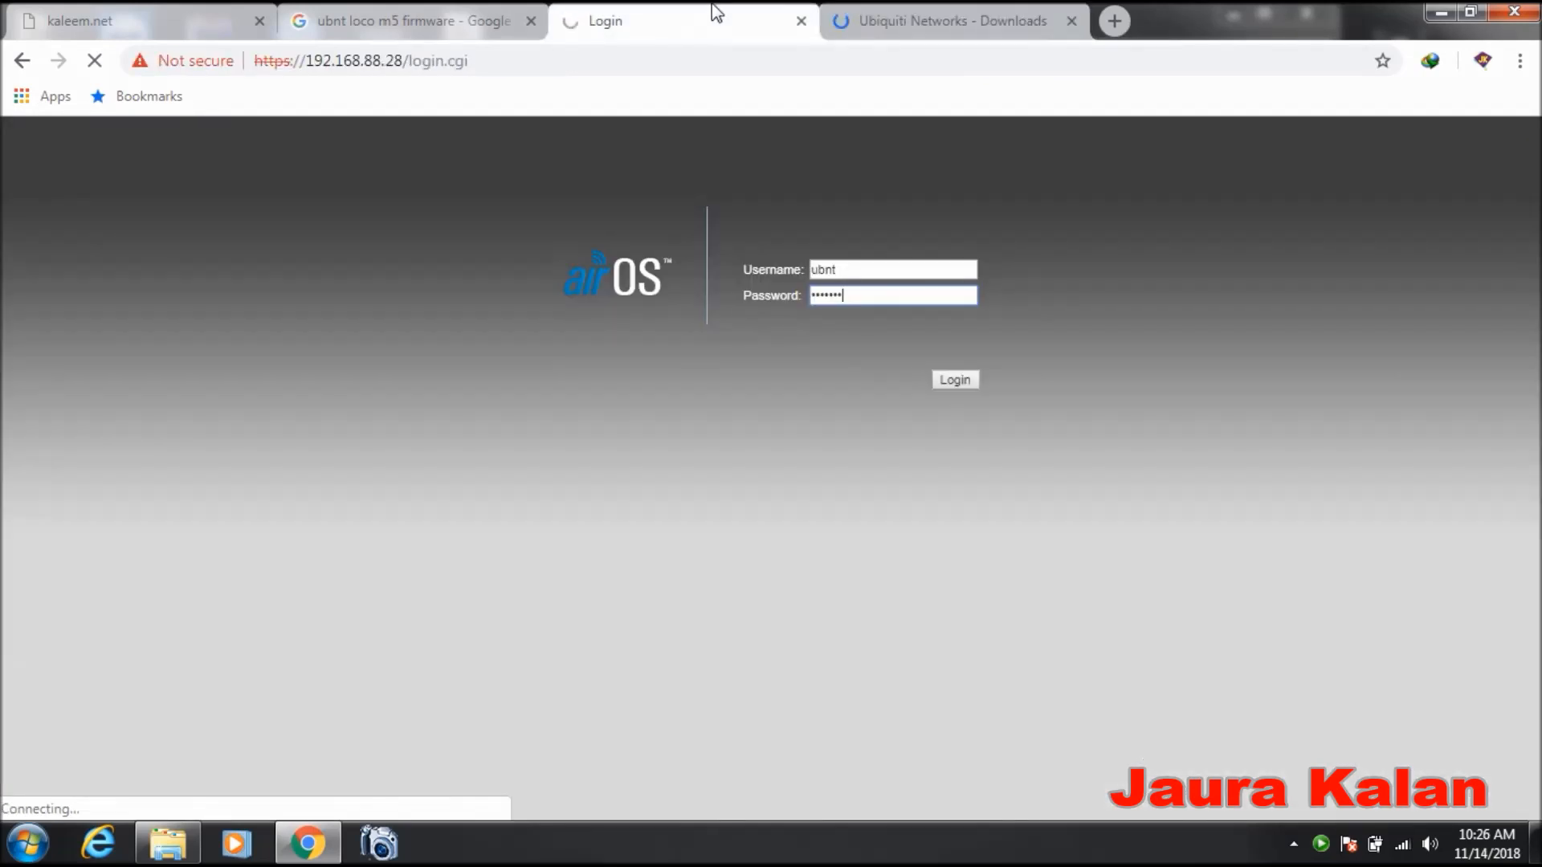
click(831, 14)
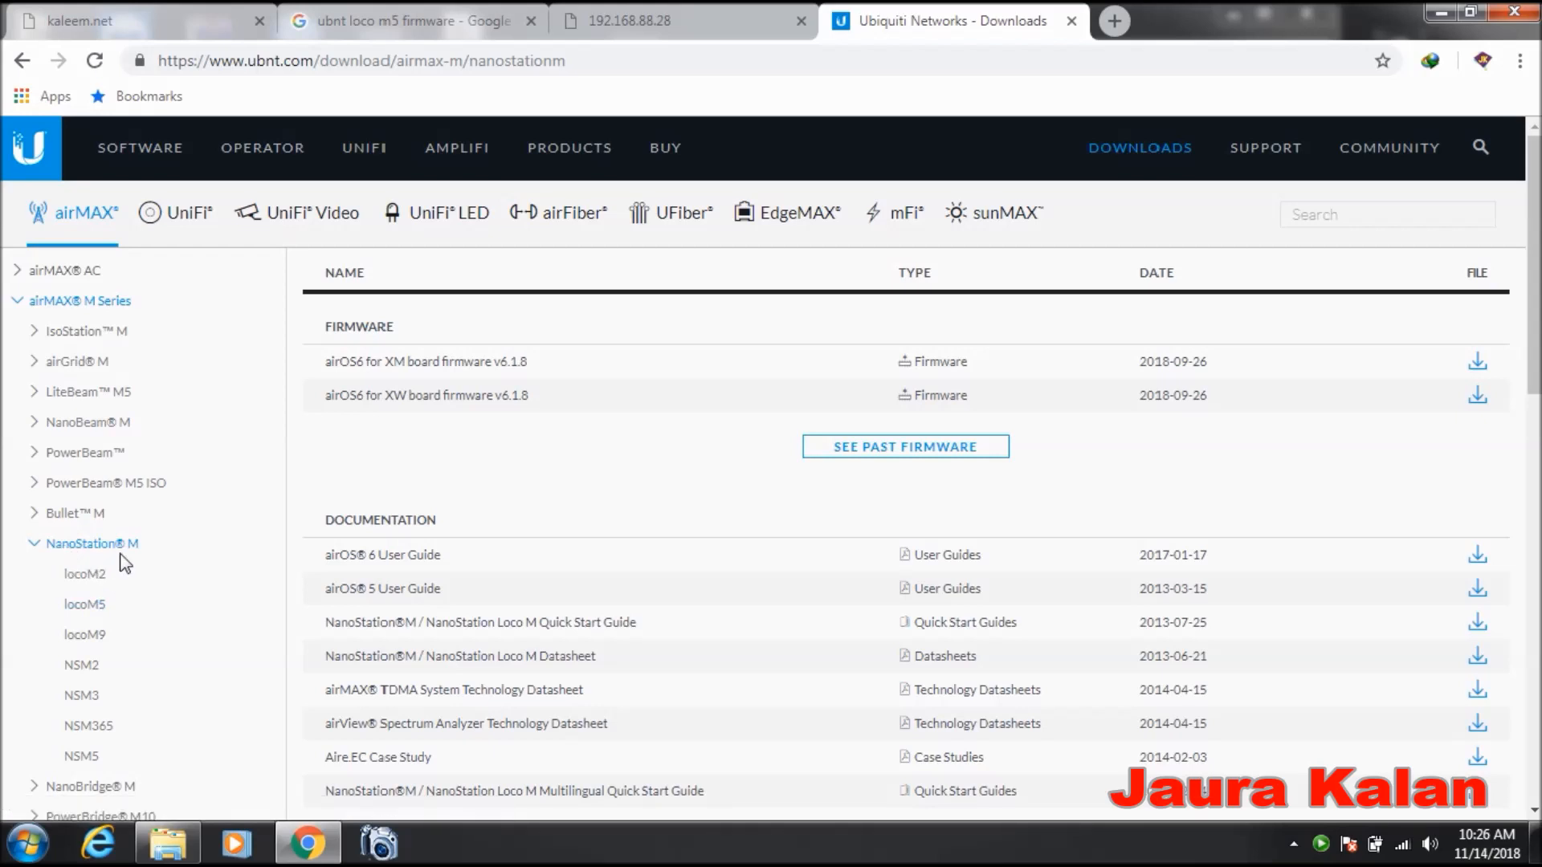
click(88, 609)
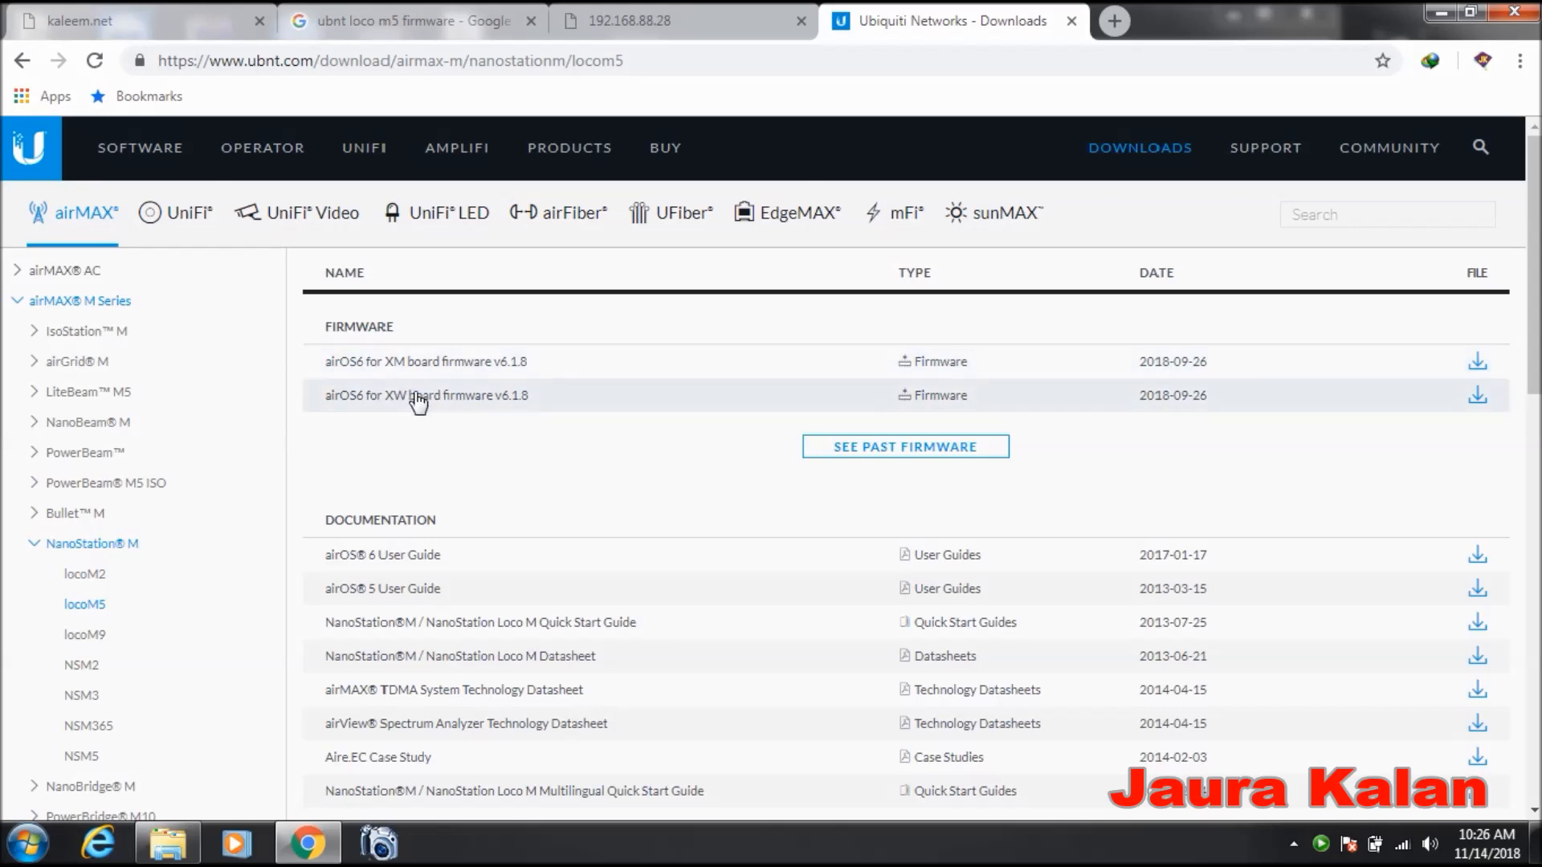
Step: Reload the 192.168.88.28 device page, resubmit, and proceed past the certificate warning
click(635, 20)
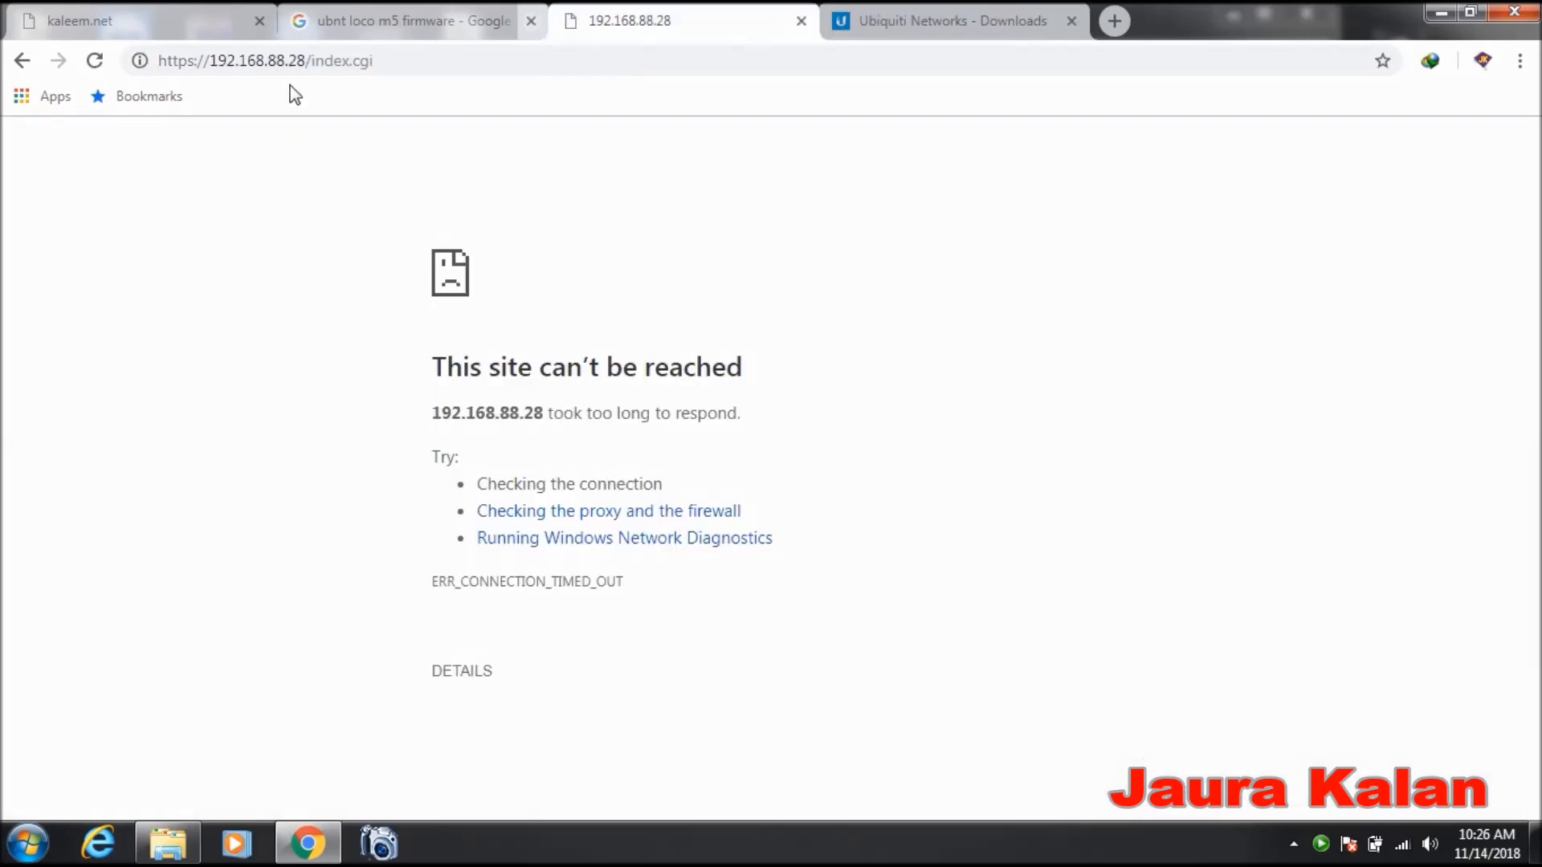
click(94, 60)
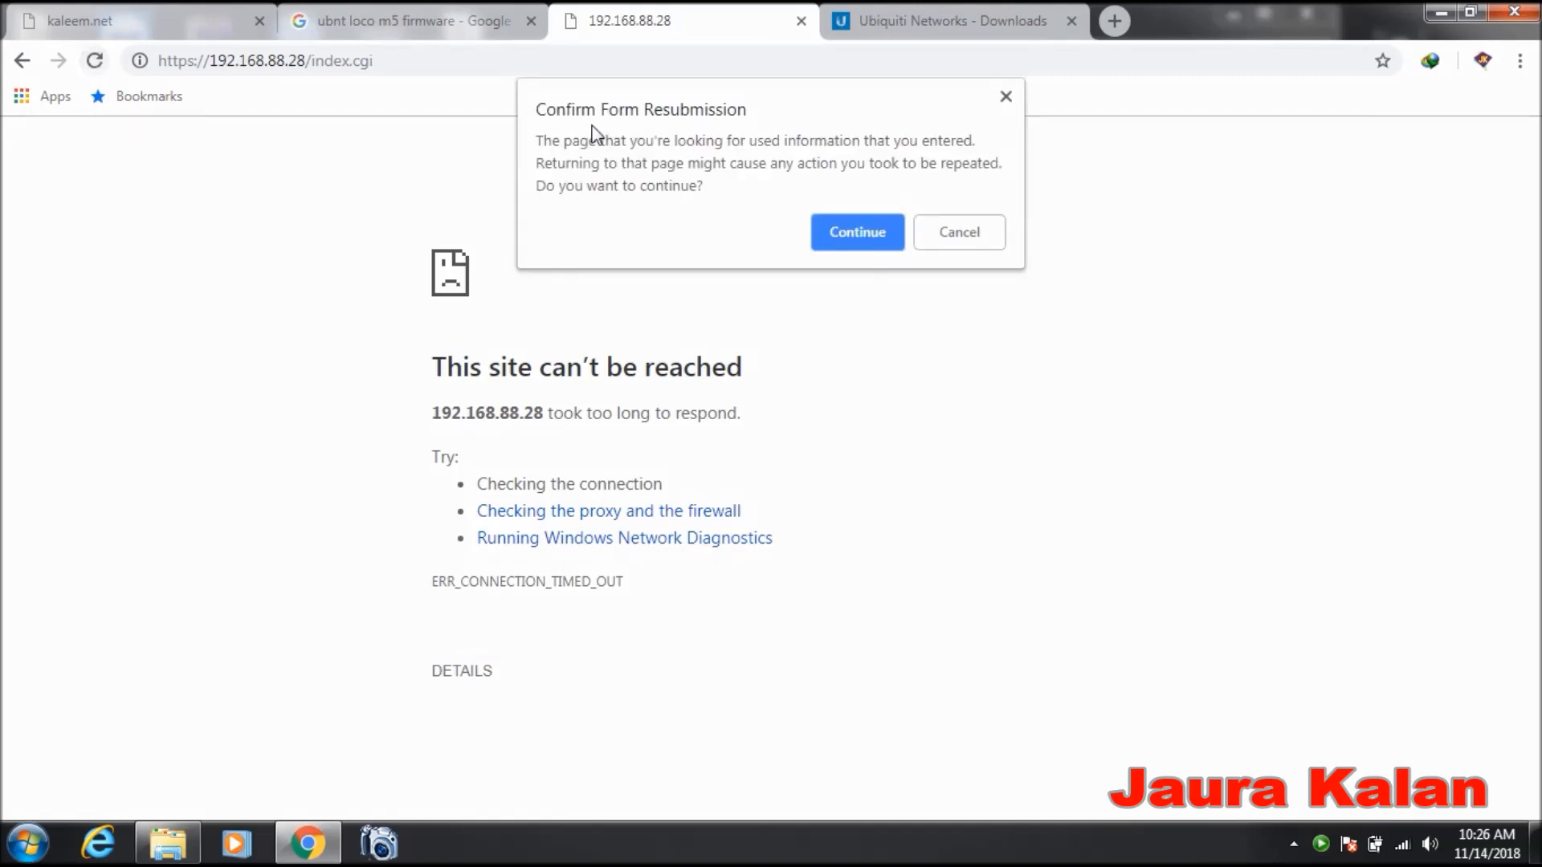
click(834, 248)
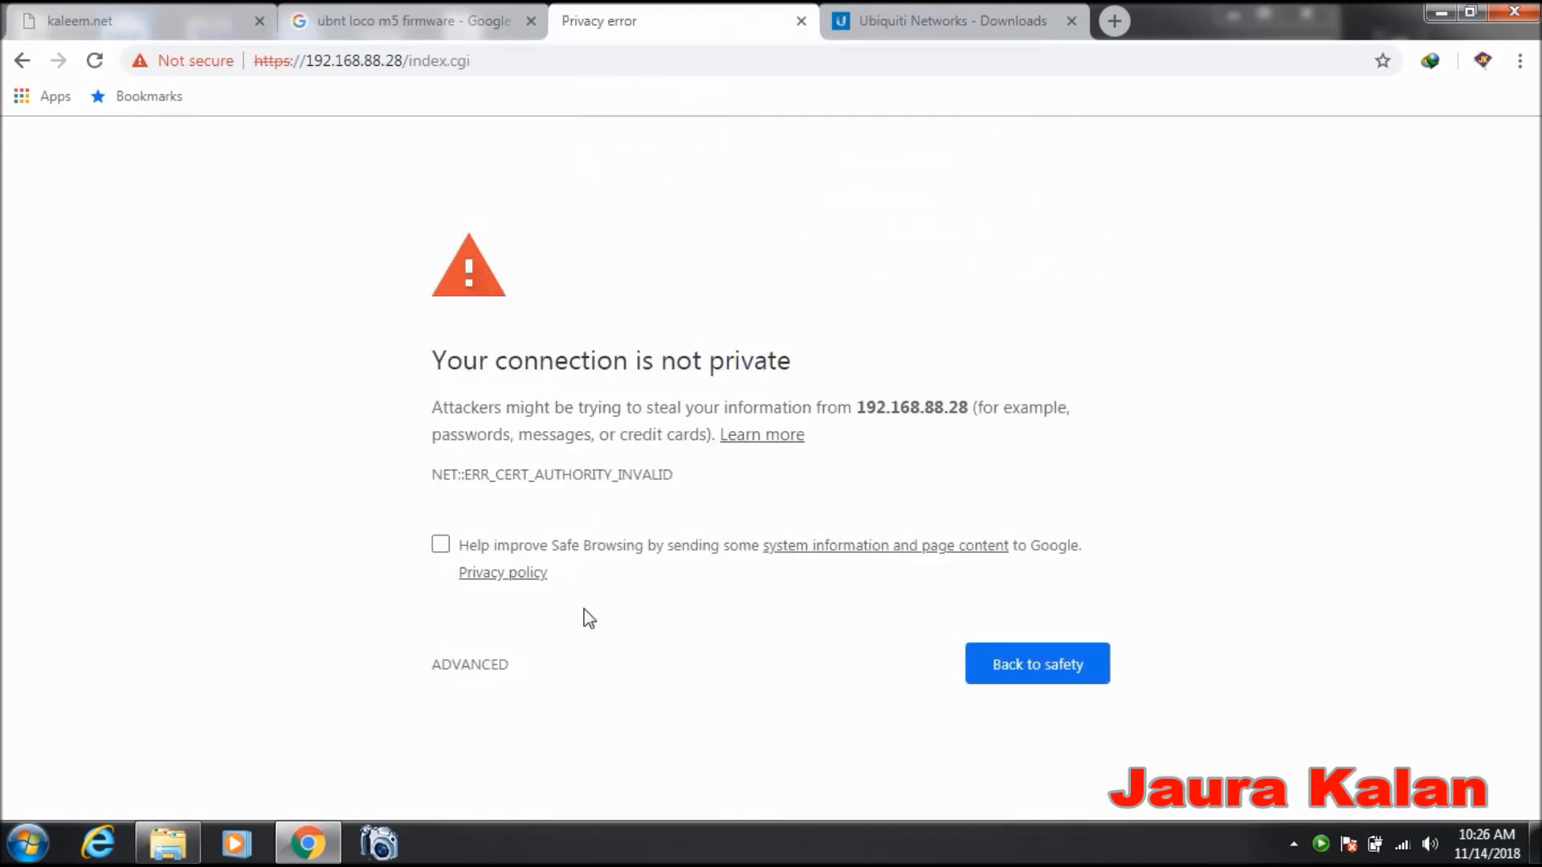
click(474, 665)
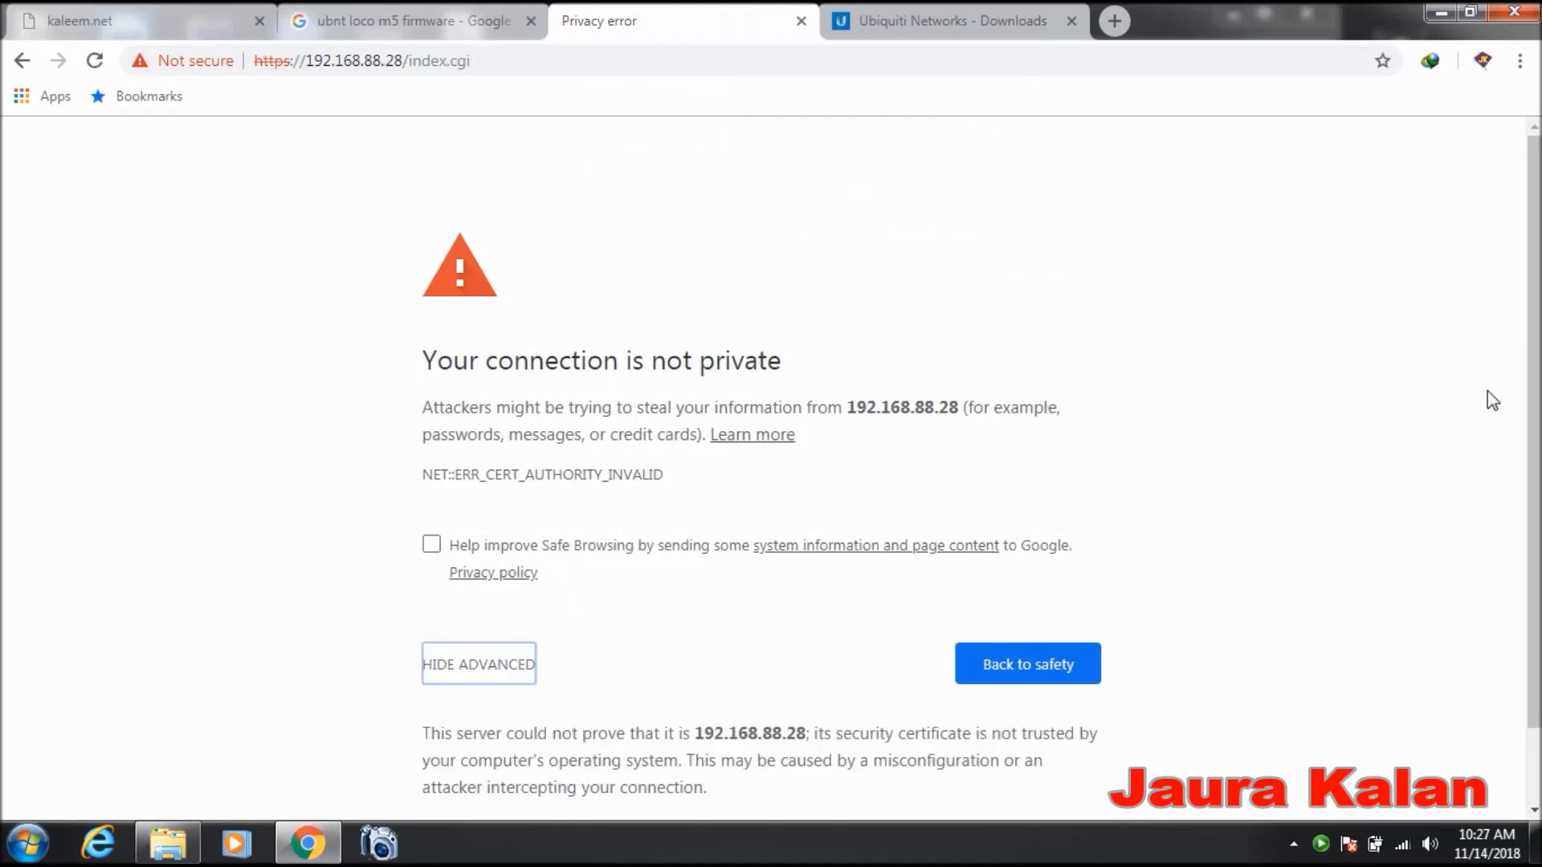
scroll(1156, 674, down, 2)
click(598, 758)
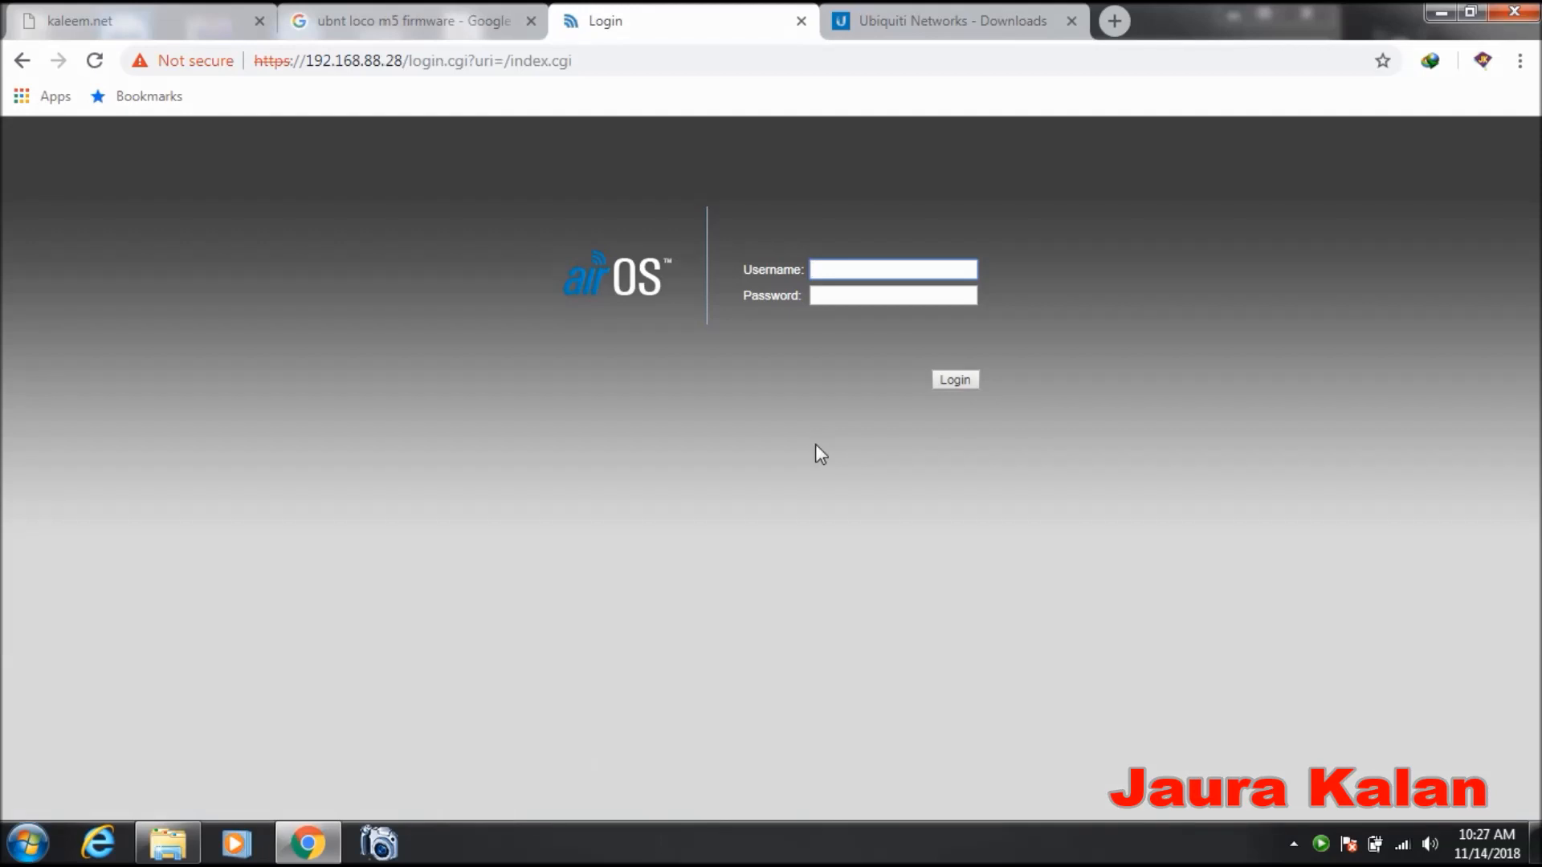
Step: Log in to airOS with the administrator username and password
key(Tab)
key(Return)
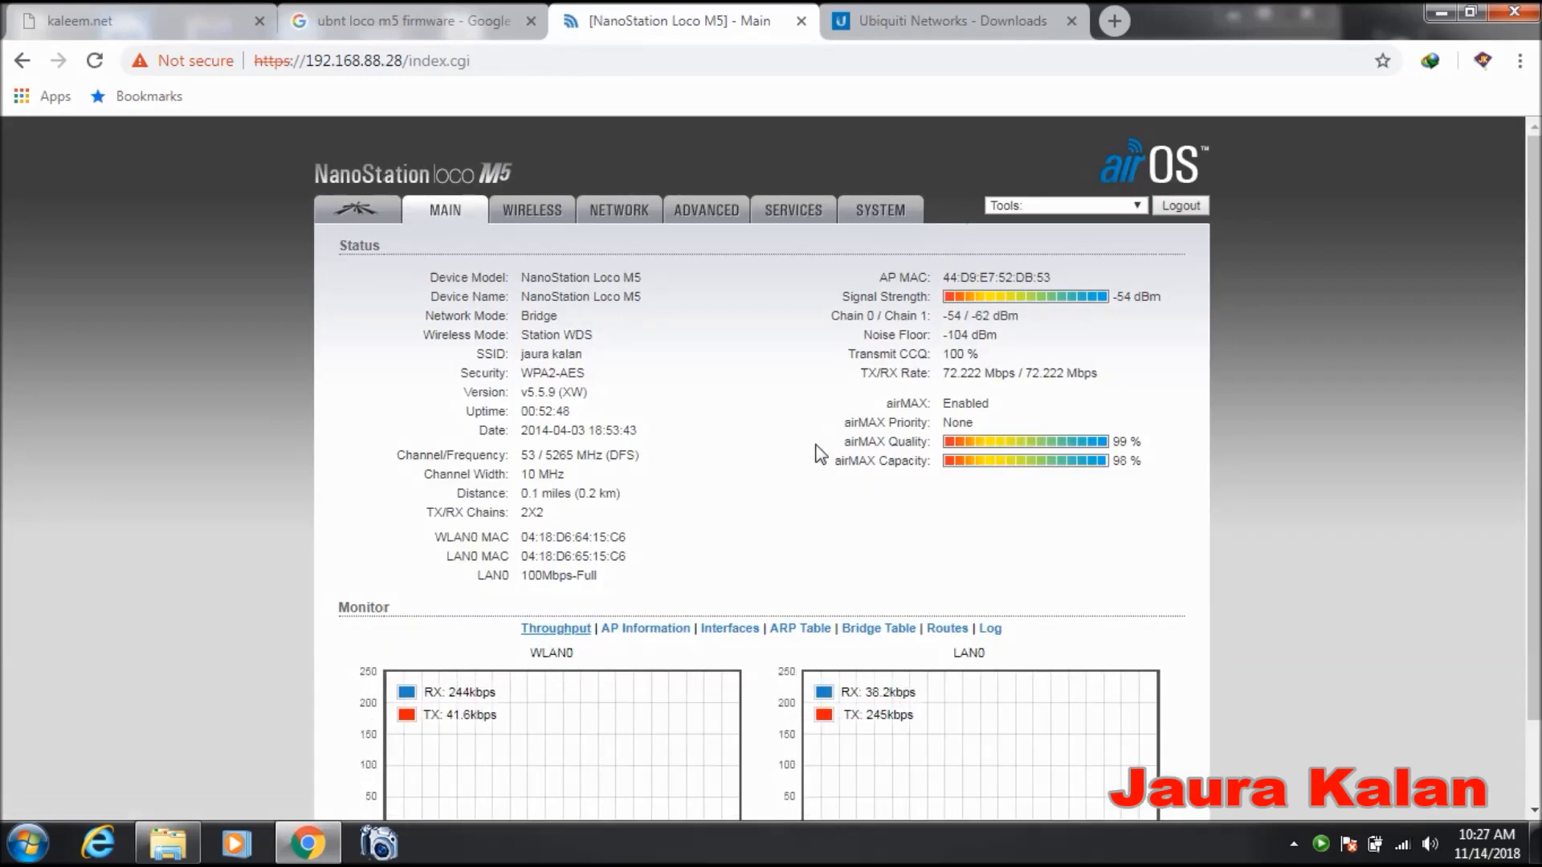
Step: Confirm on the System page that the firmware is XW.v5.5.9, then return to the locoM5 downloads
click(875, 209)
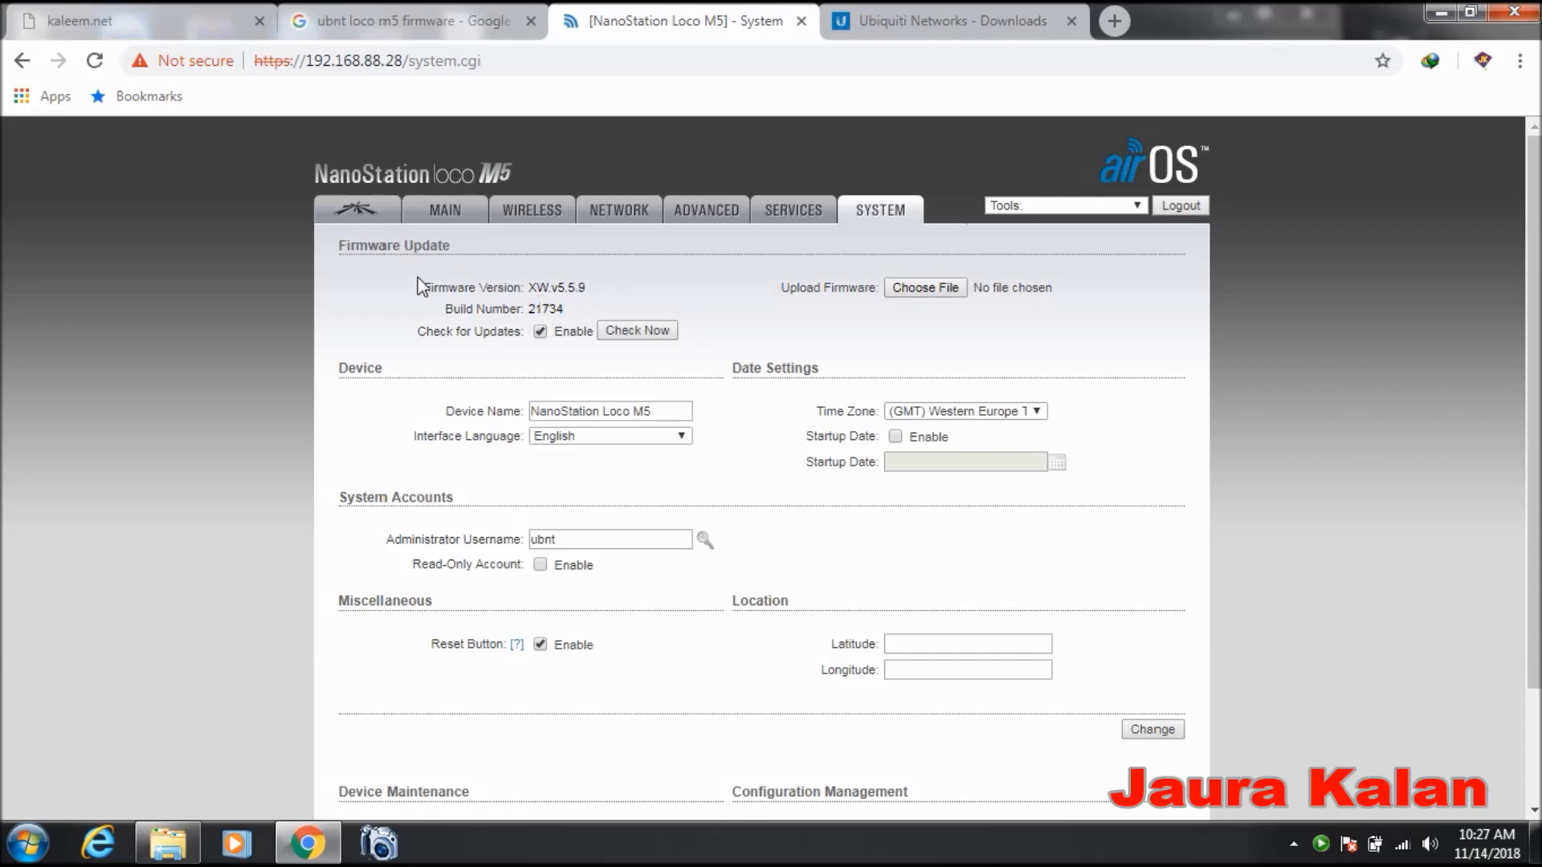
drag(424, 287, 586, 297)
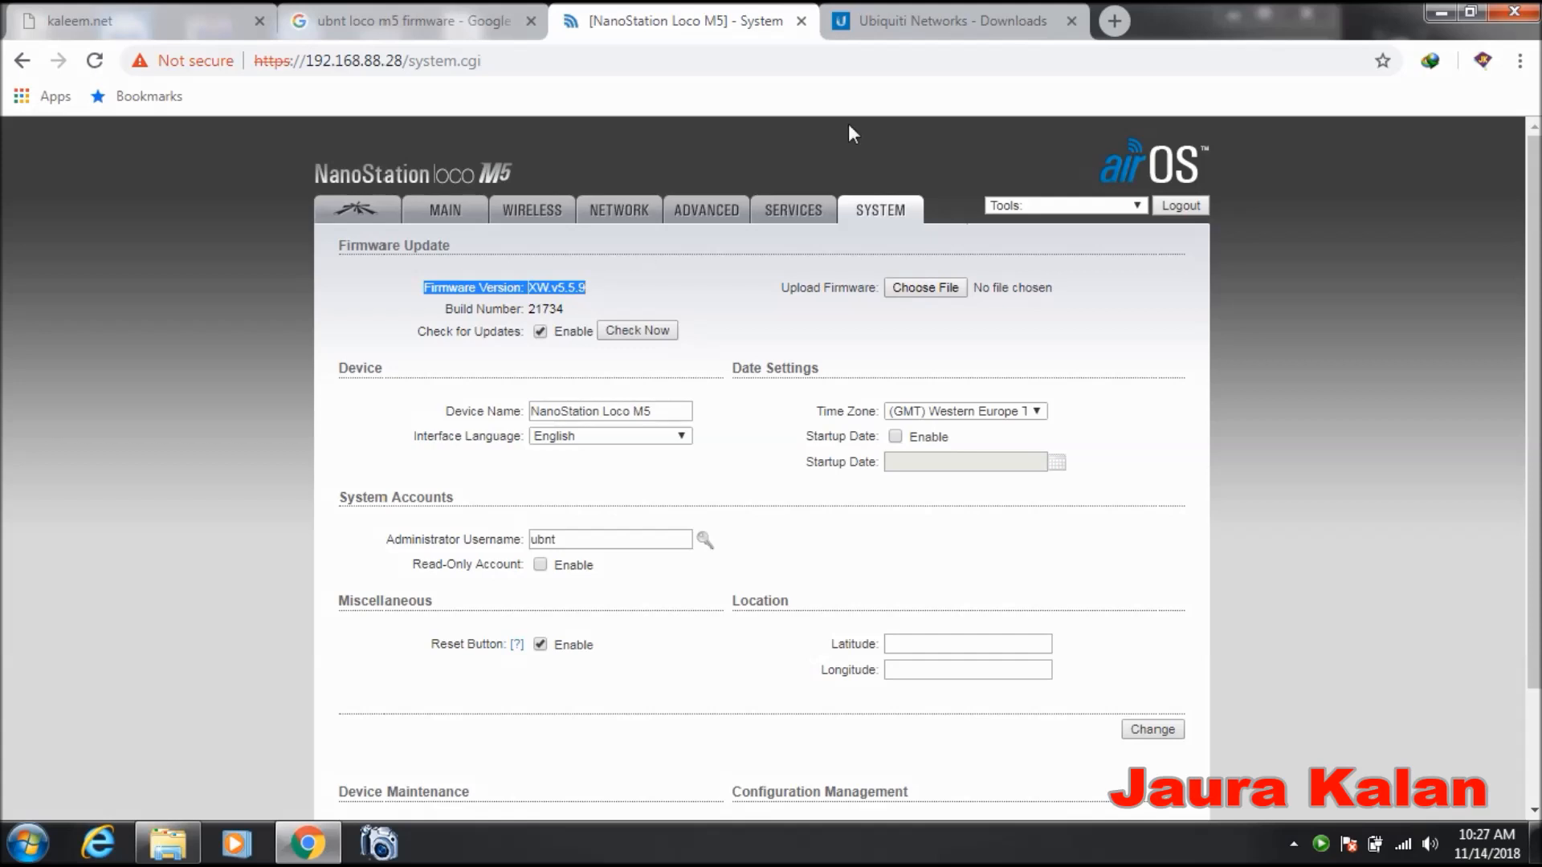
click(918, 16)
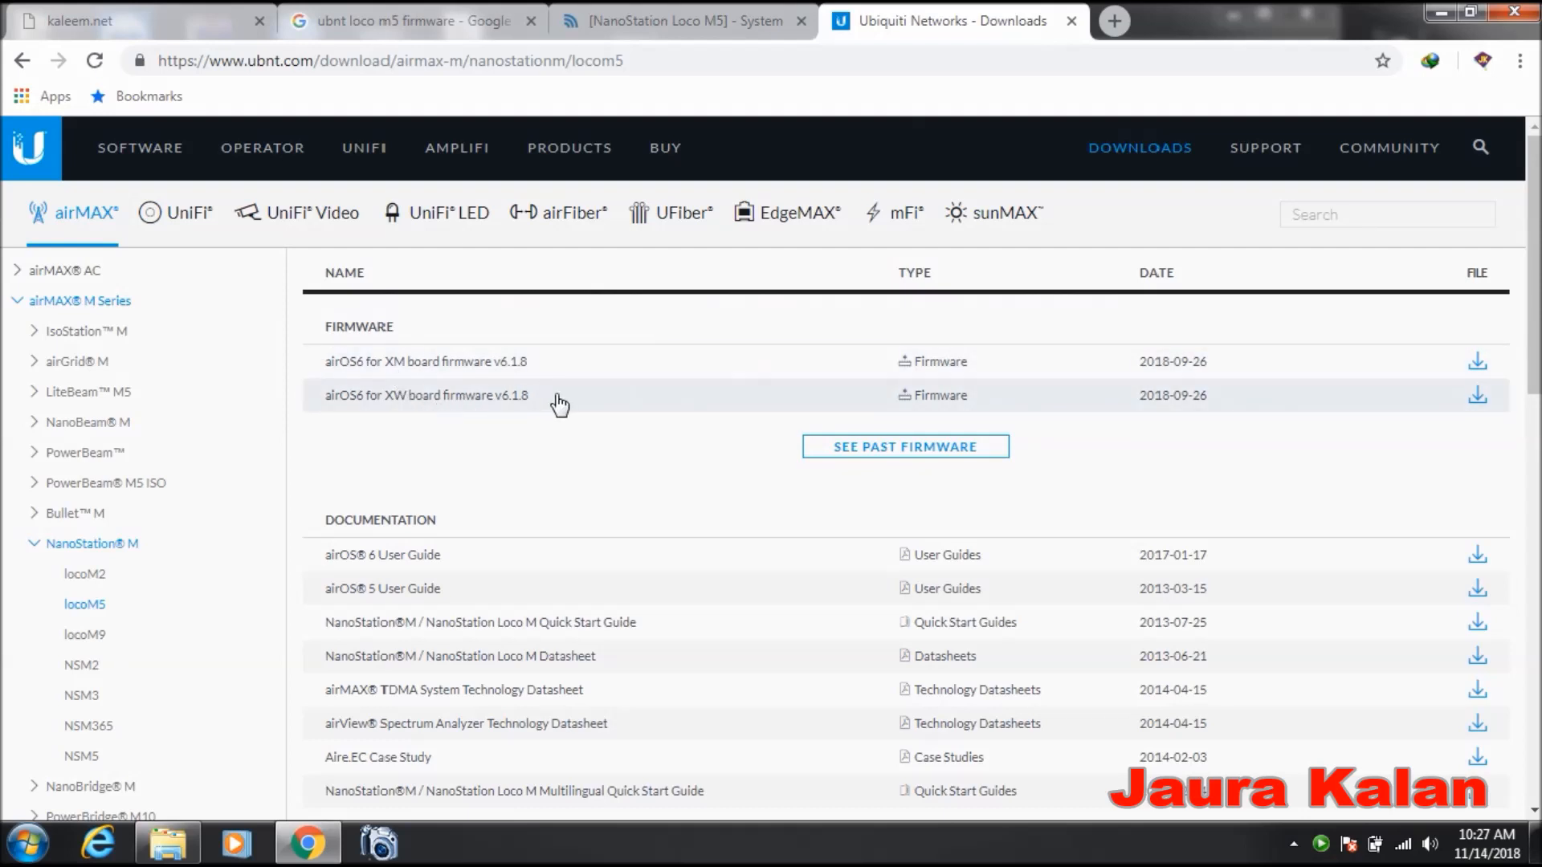
key(ctrl+shift+Tab)
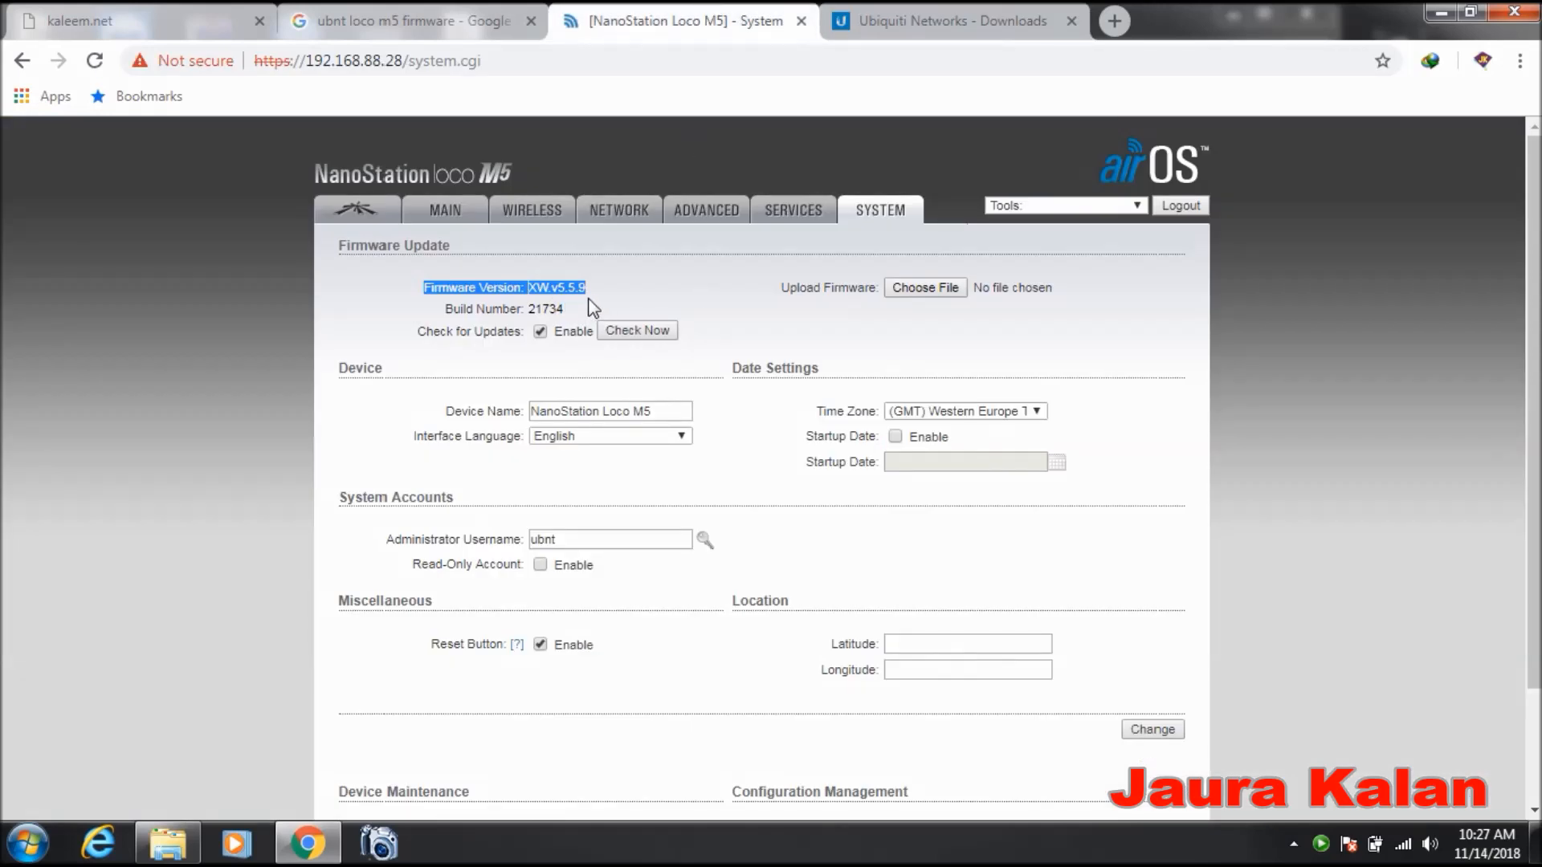
click(944, 13)
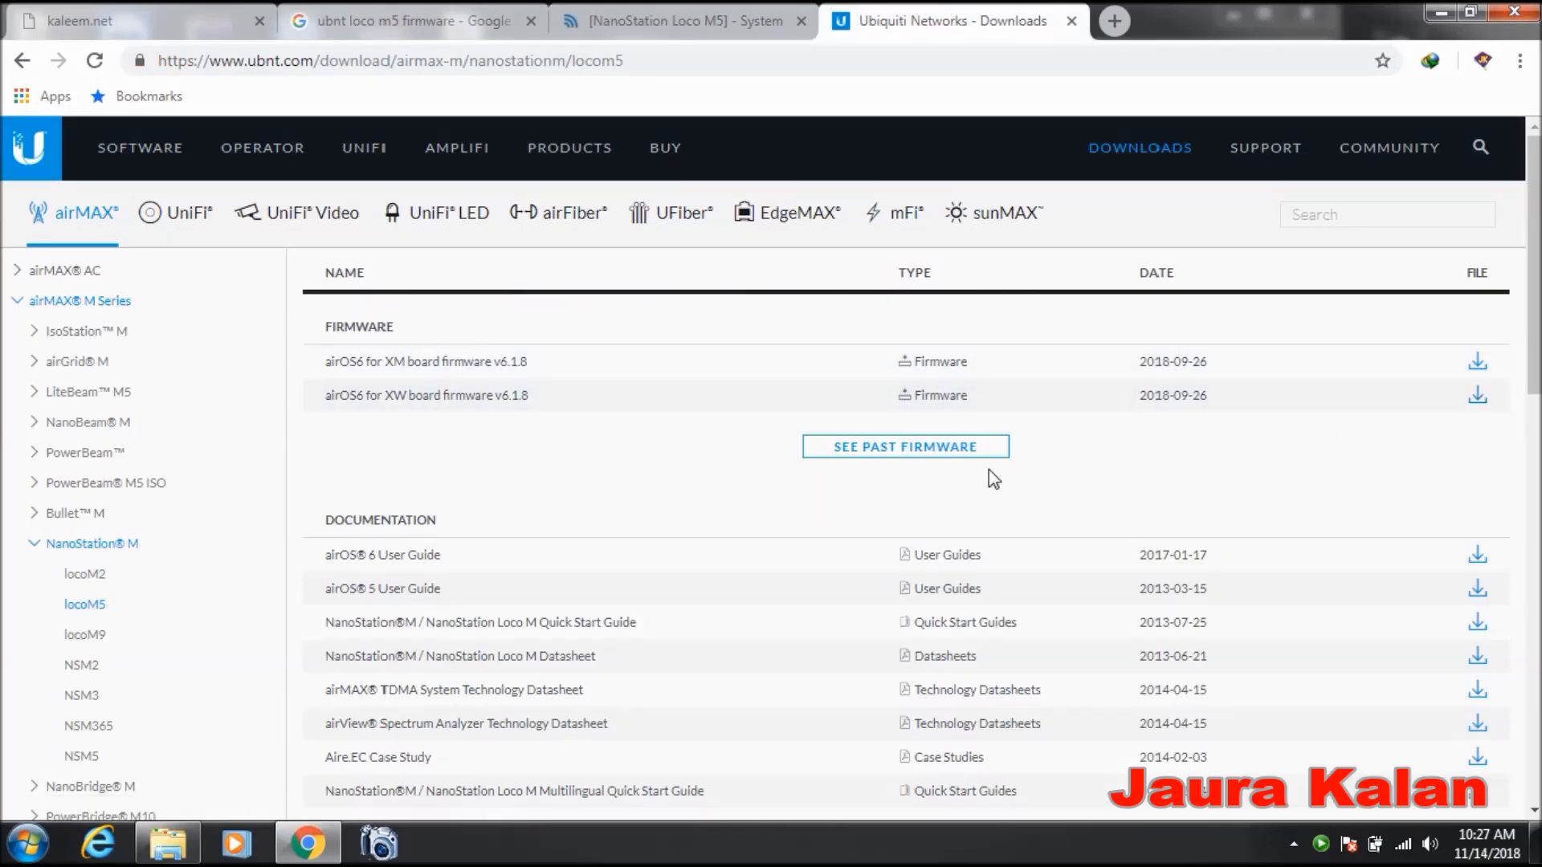
click(978, 448)
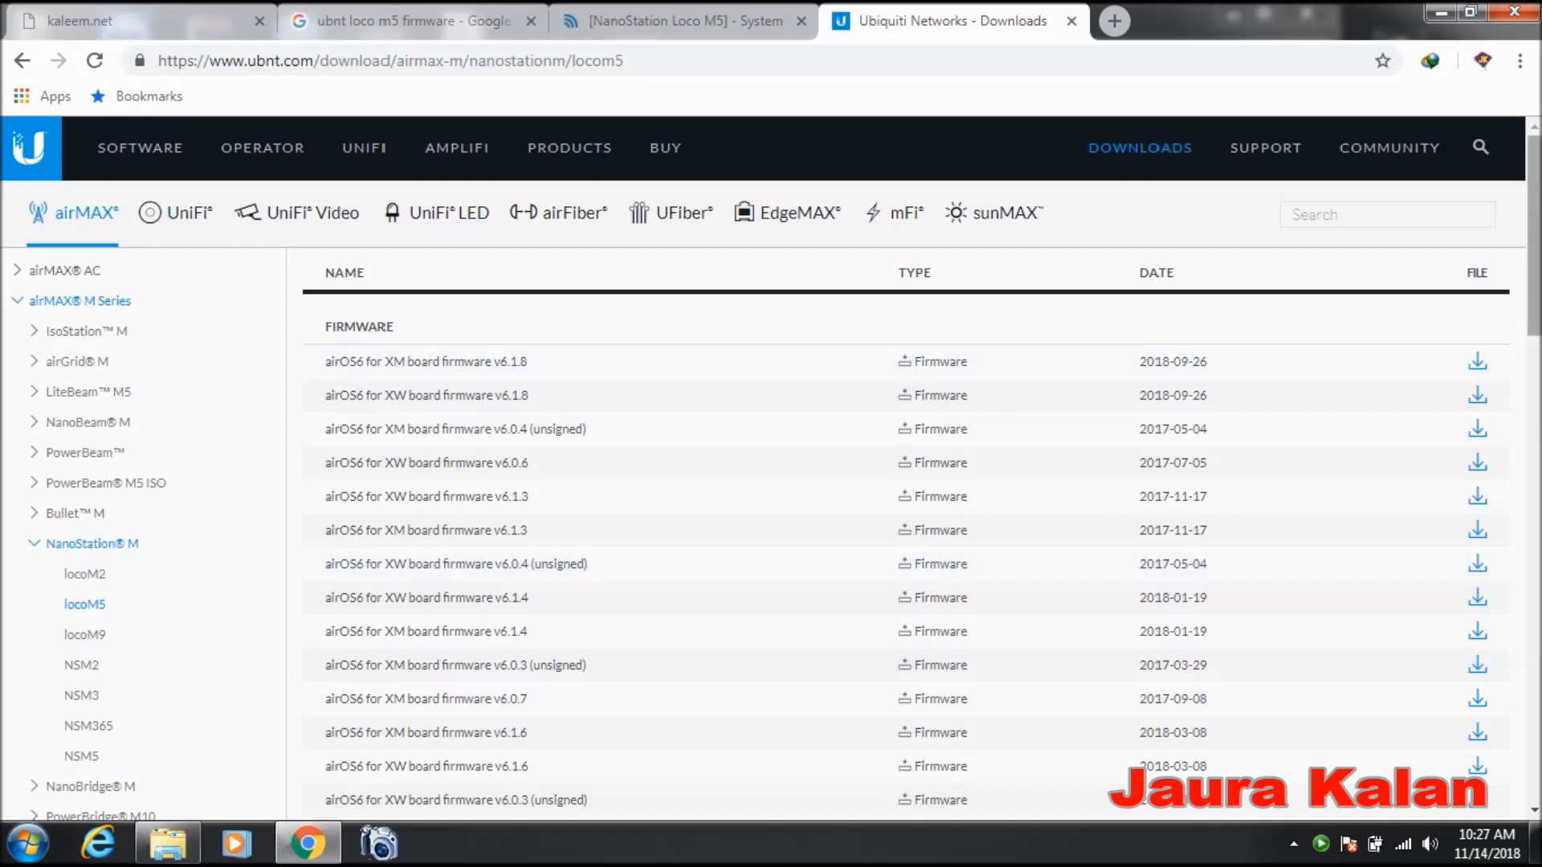
scroll(906, 530, down, 15)
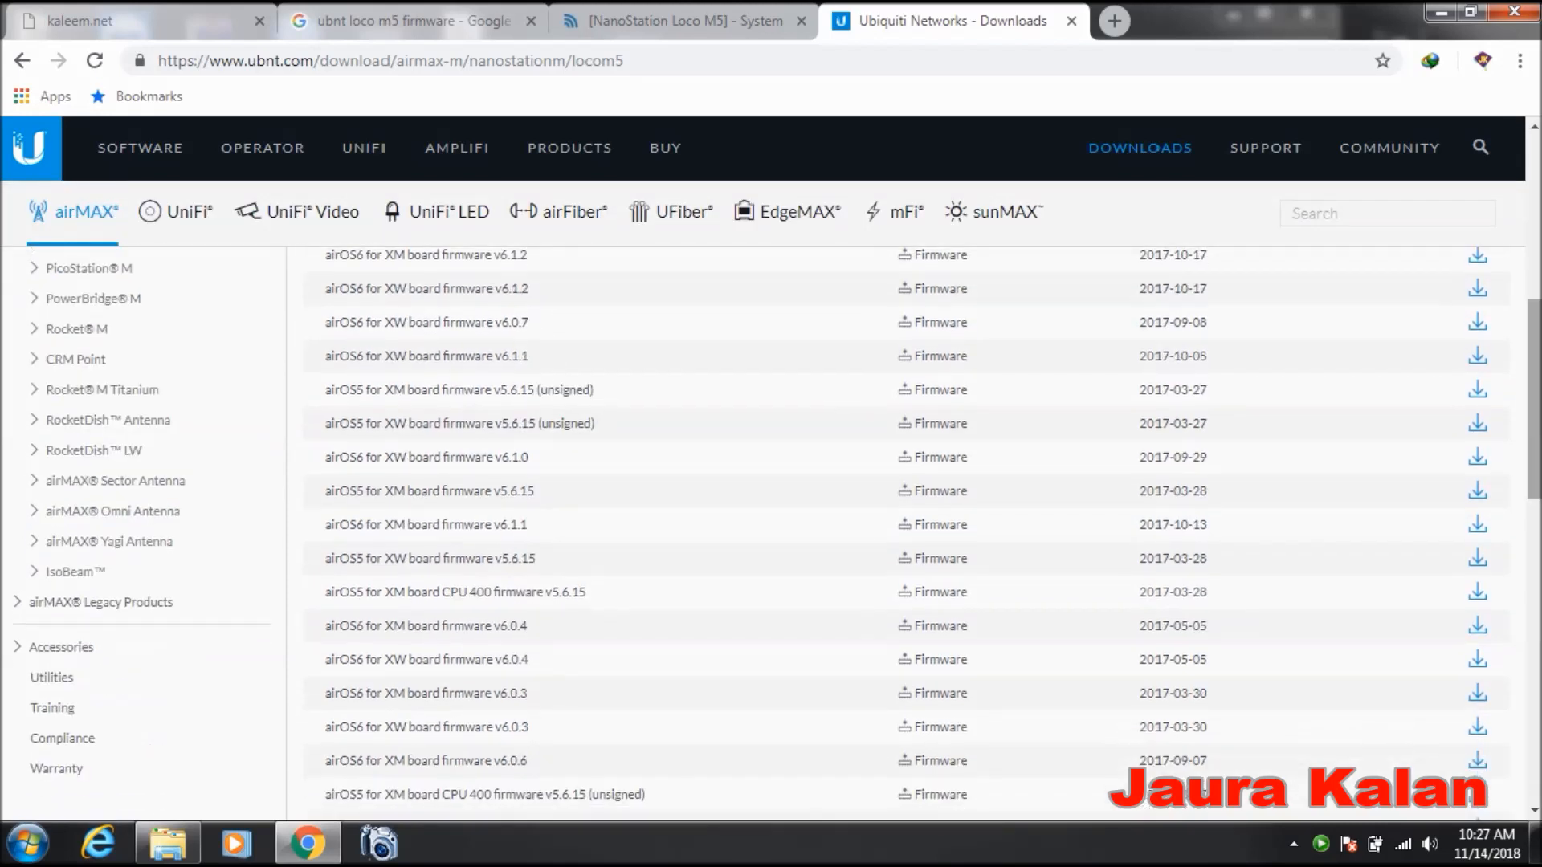
drag(1533, 593, 1534, 589)
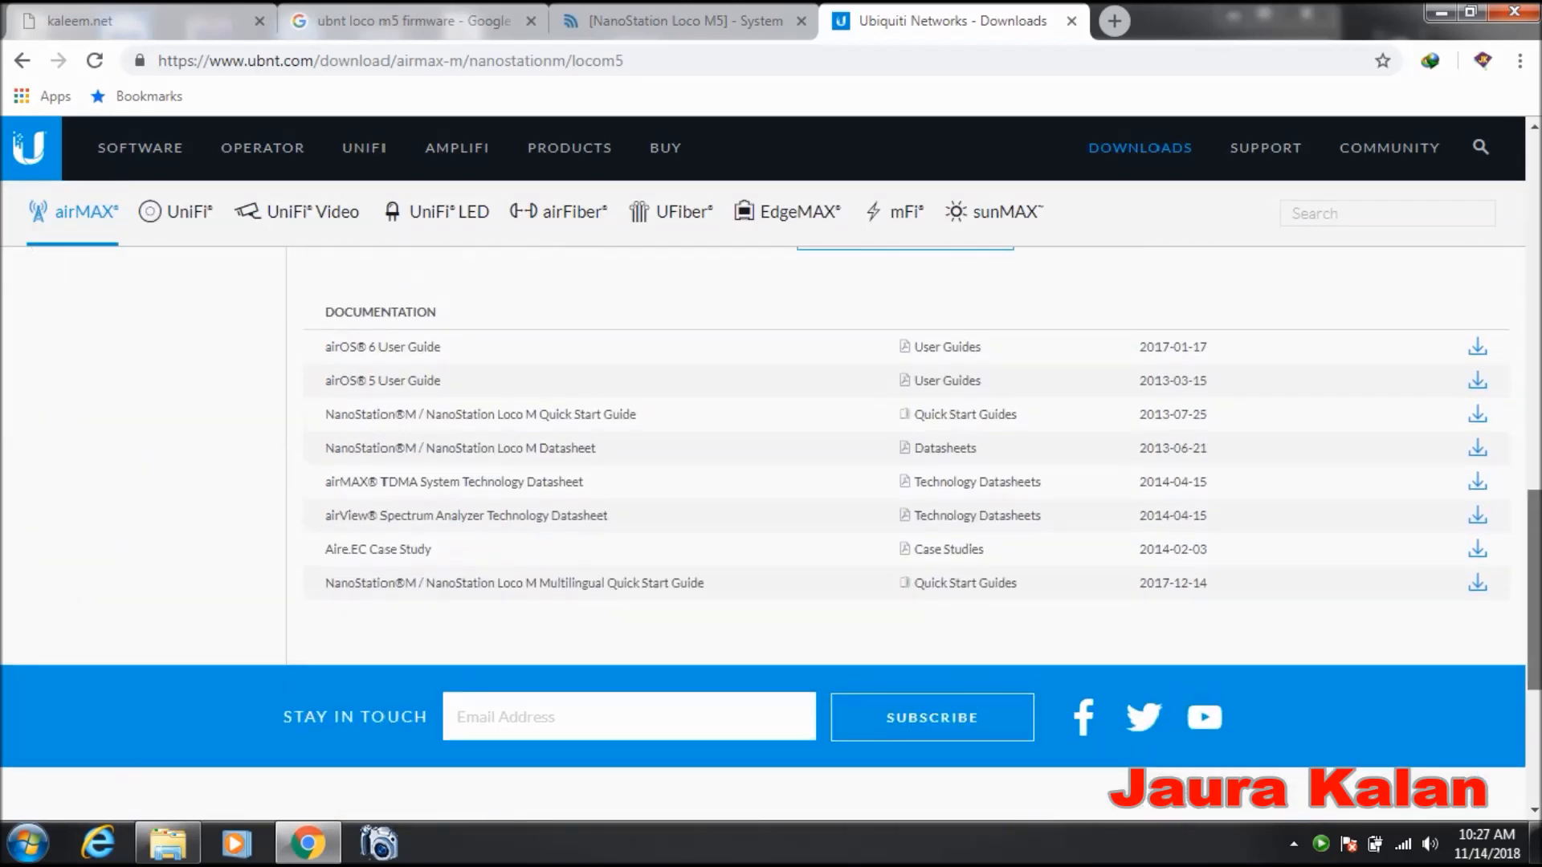
drag(1533, 589, 1534, 312)
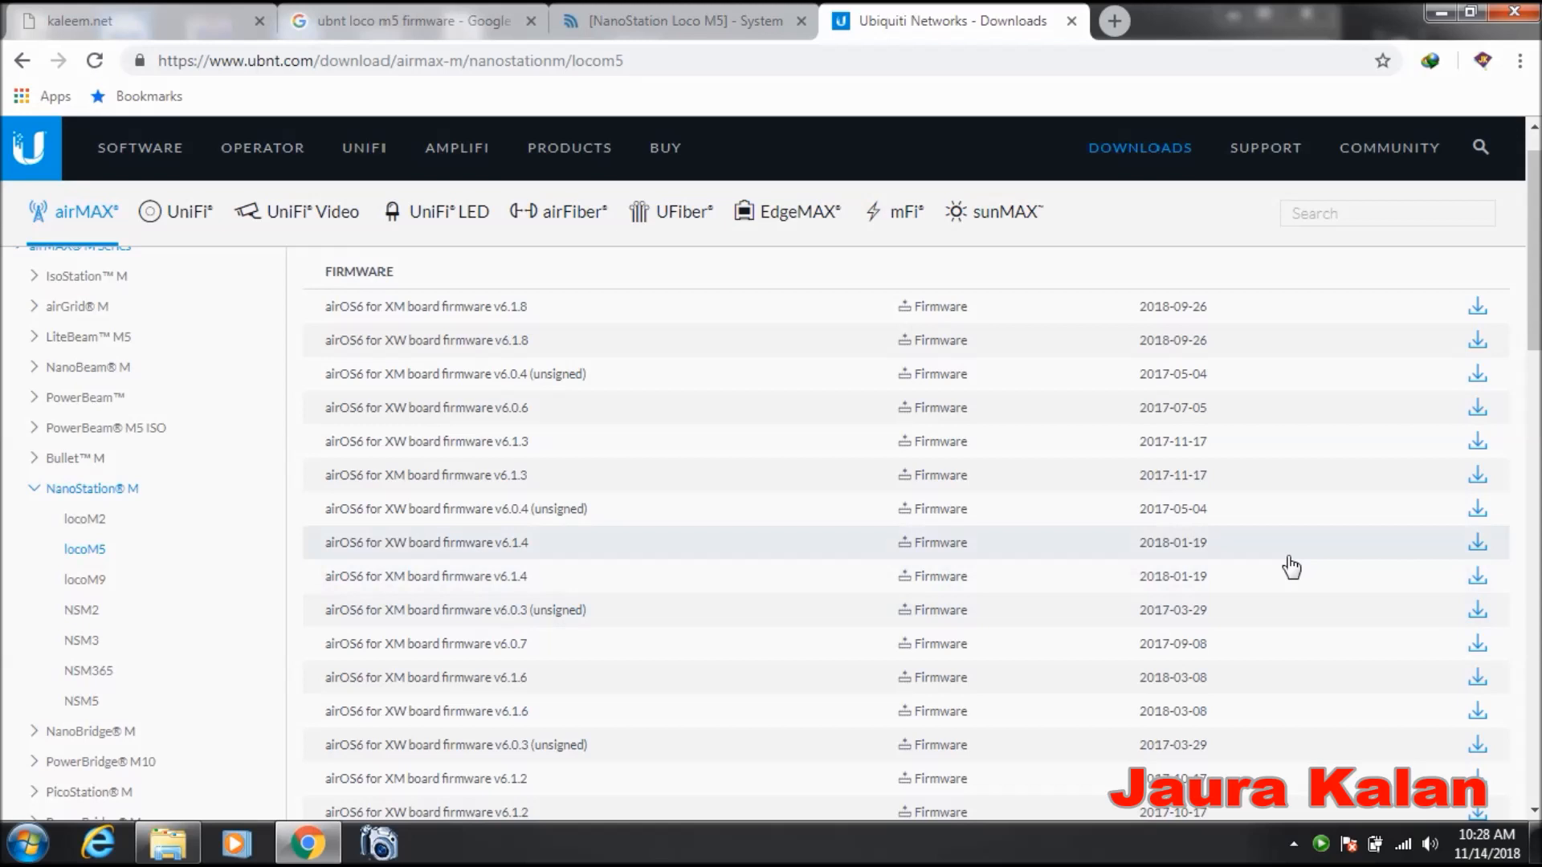
drag(1534, 309, 1534, 578)
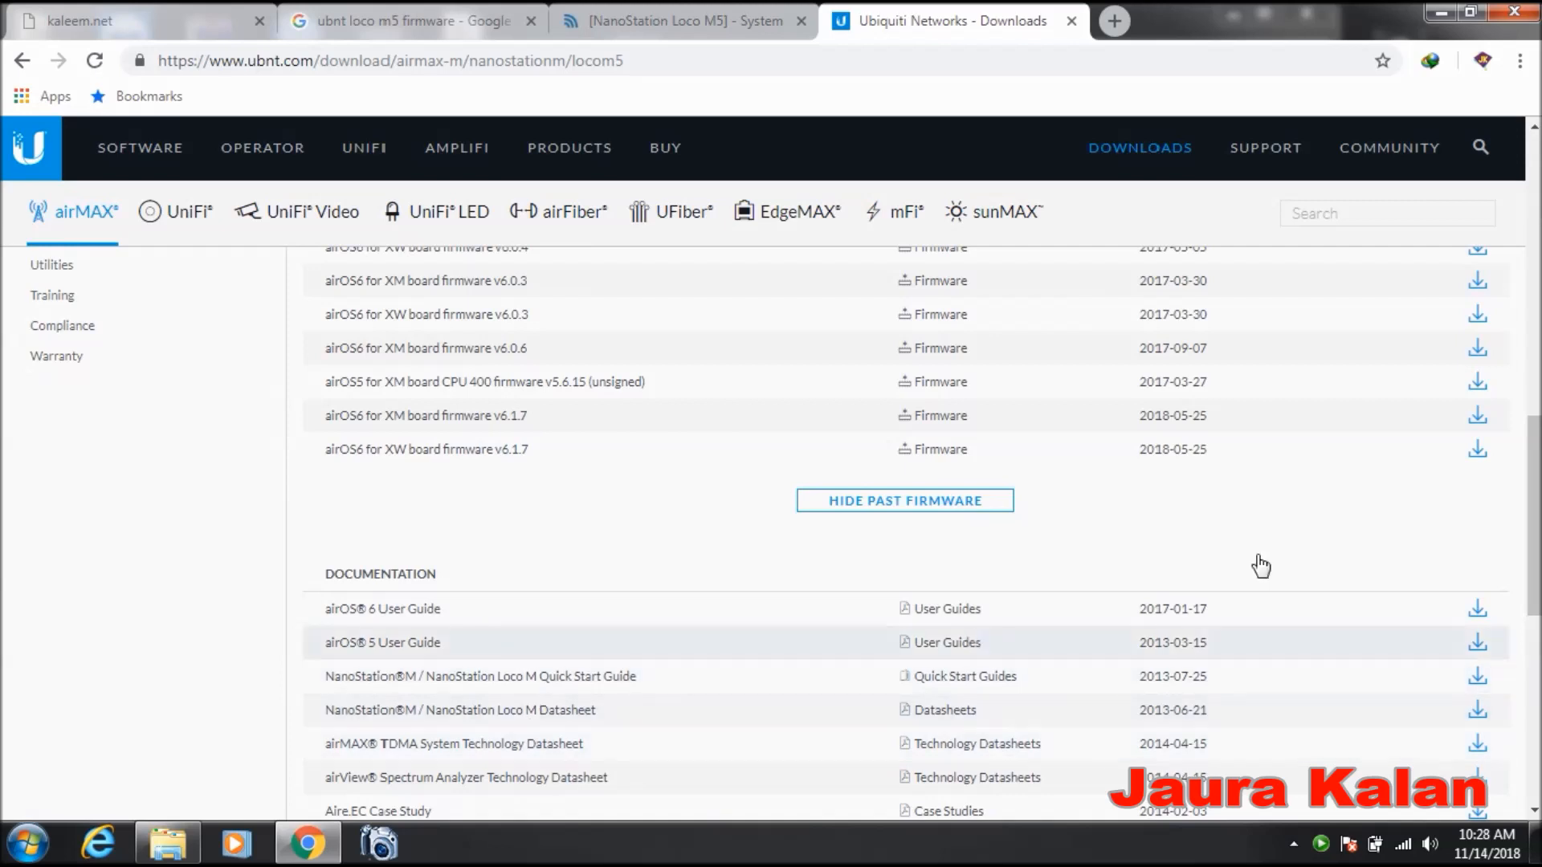
drag(1534, 526, 1534, 462)
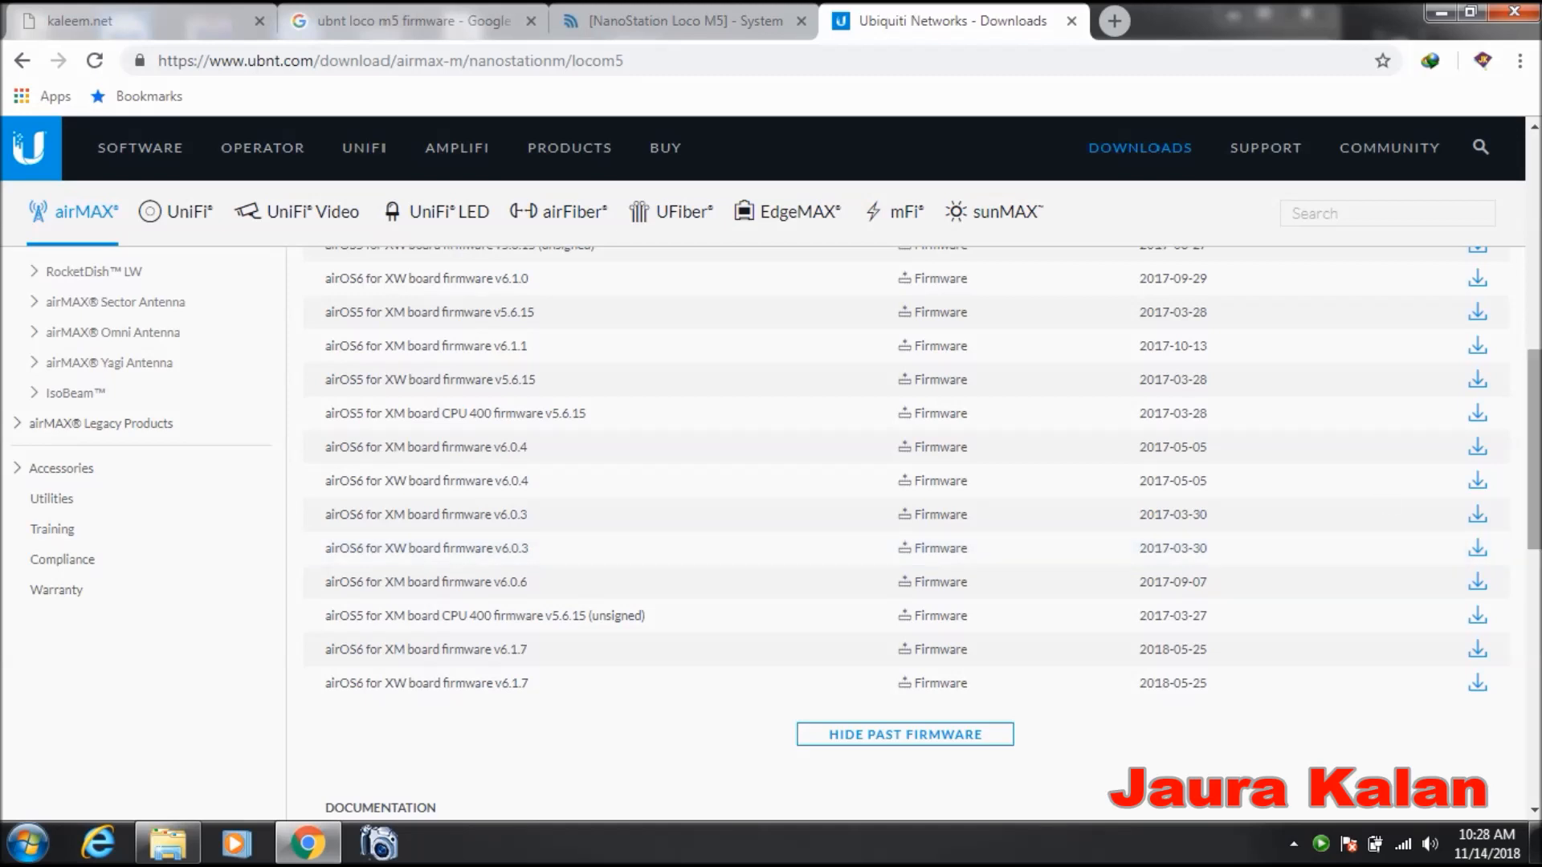
scroll(884, 530, up, 7)
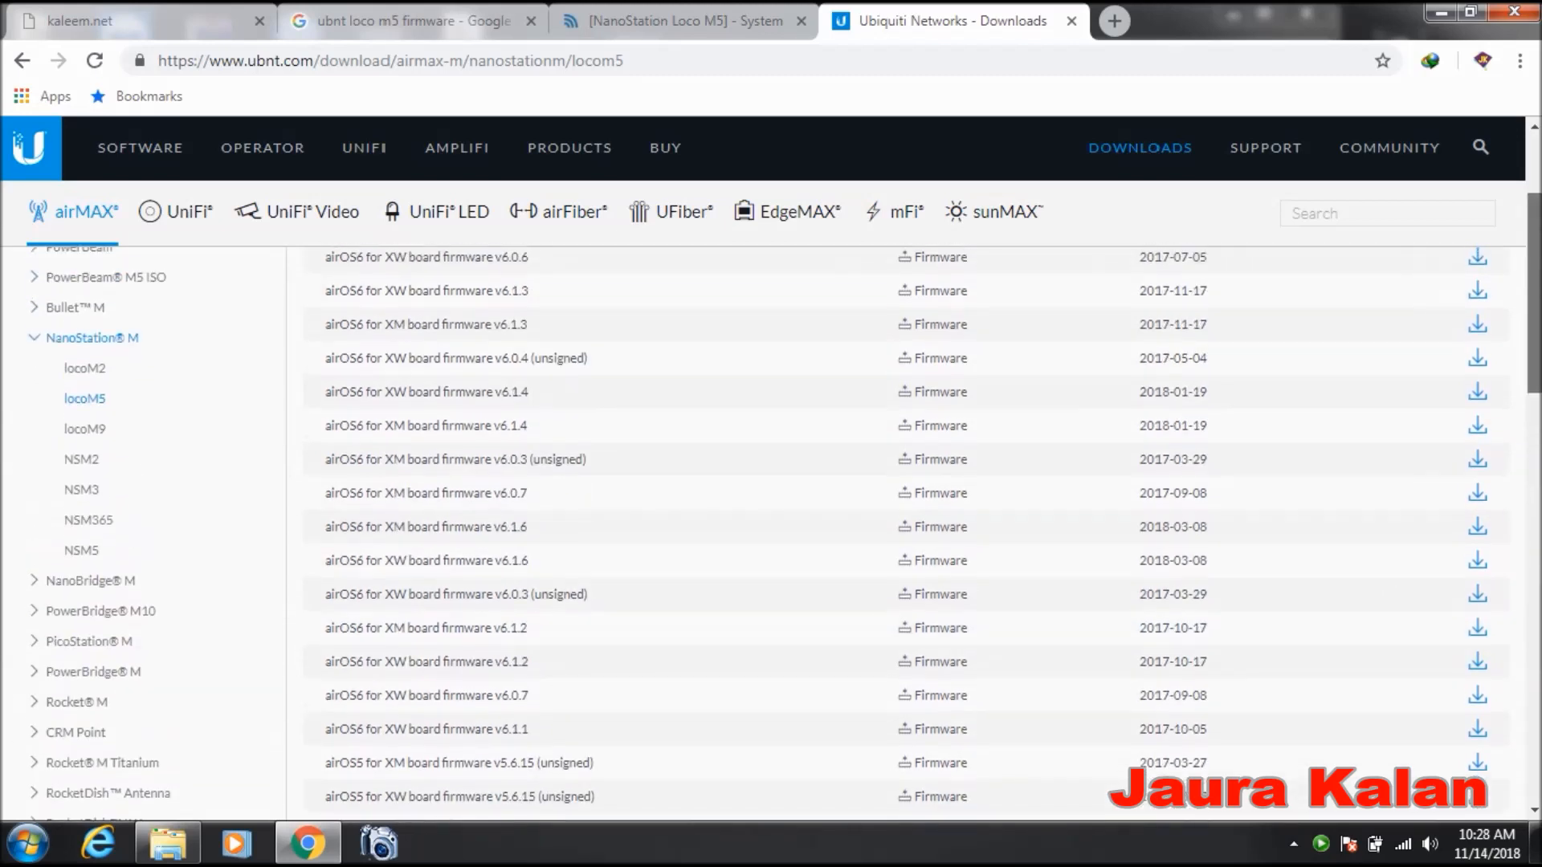
scroll(883, 530, up, 3)
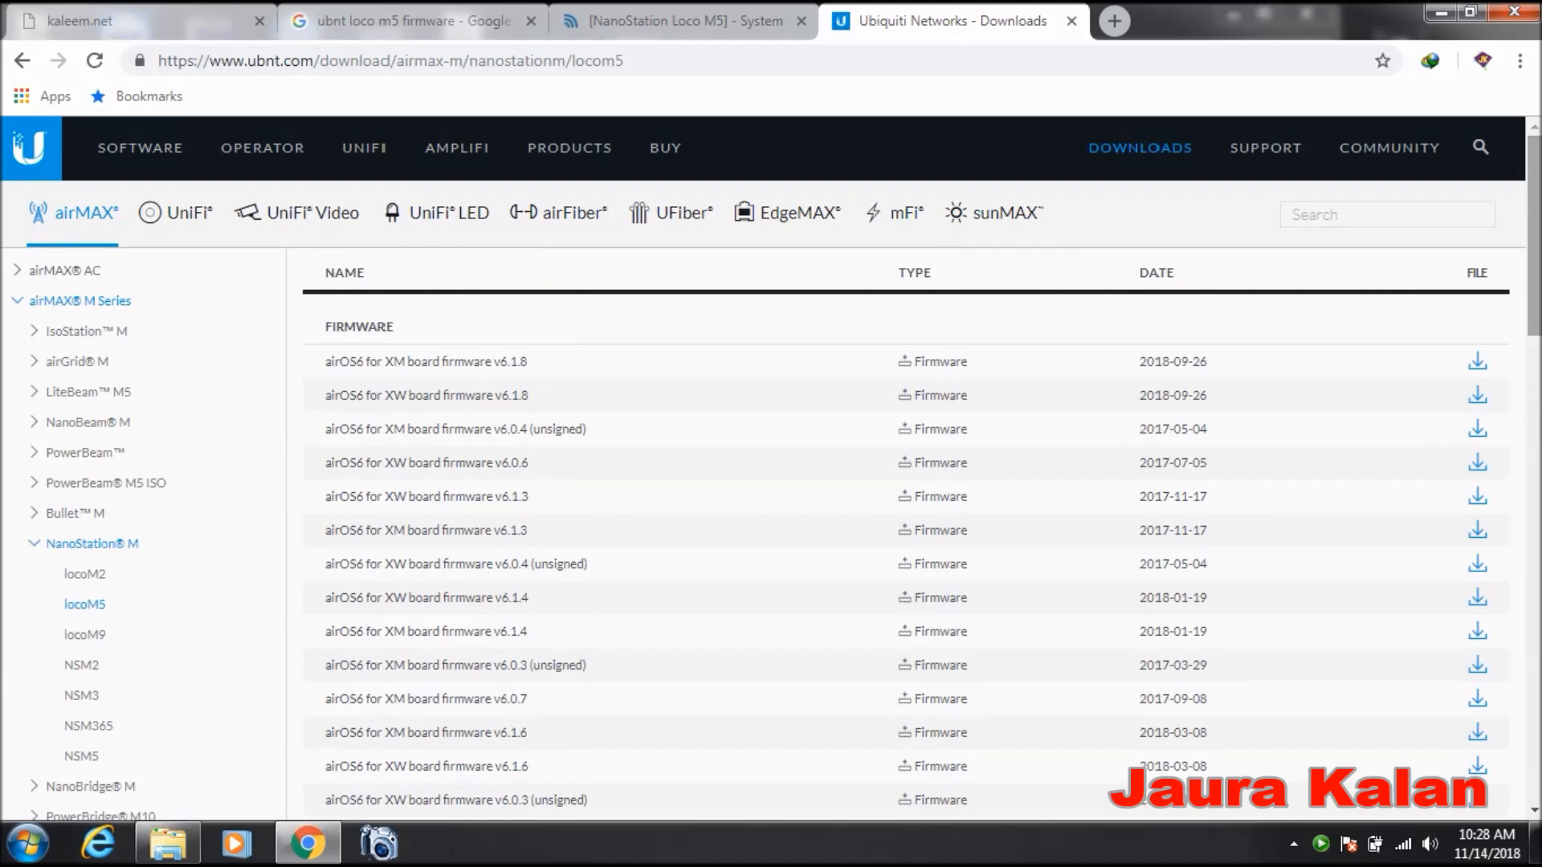
scroll(976, 338, down, 12)
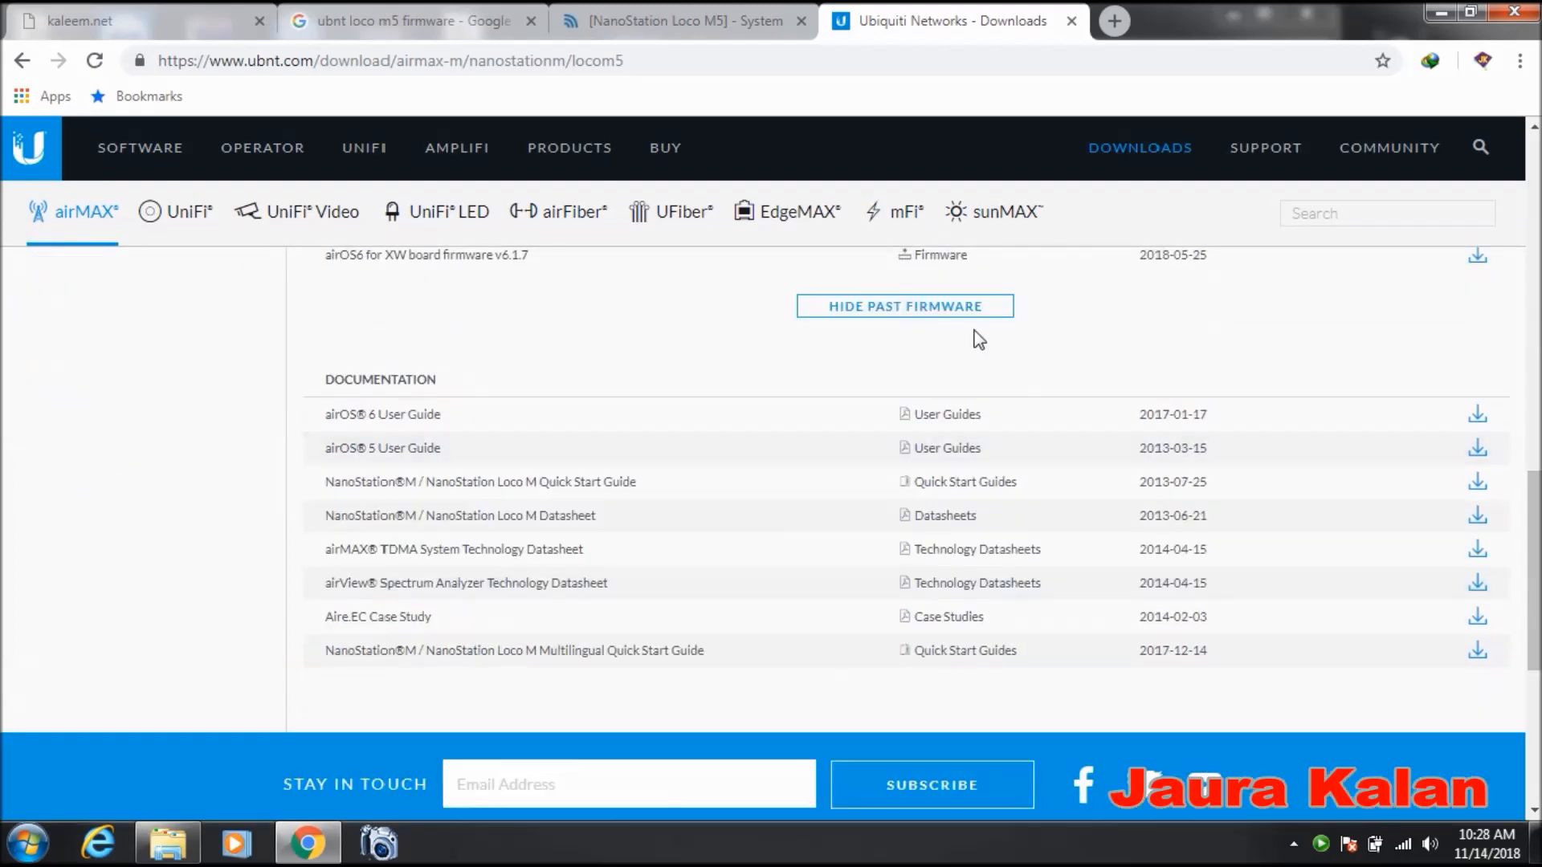
click(968, 313)
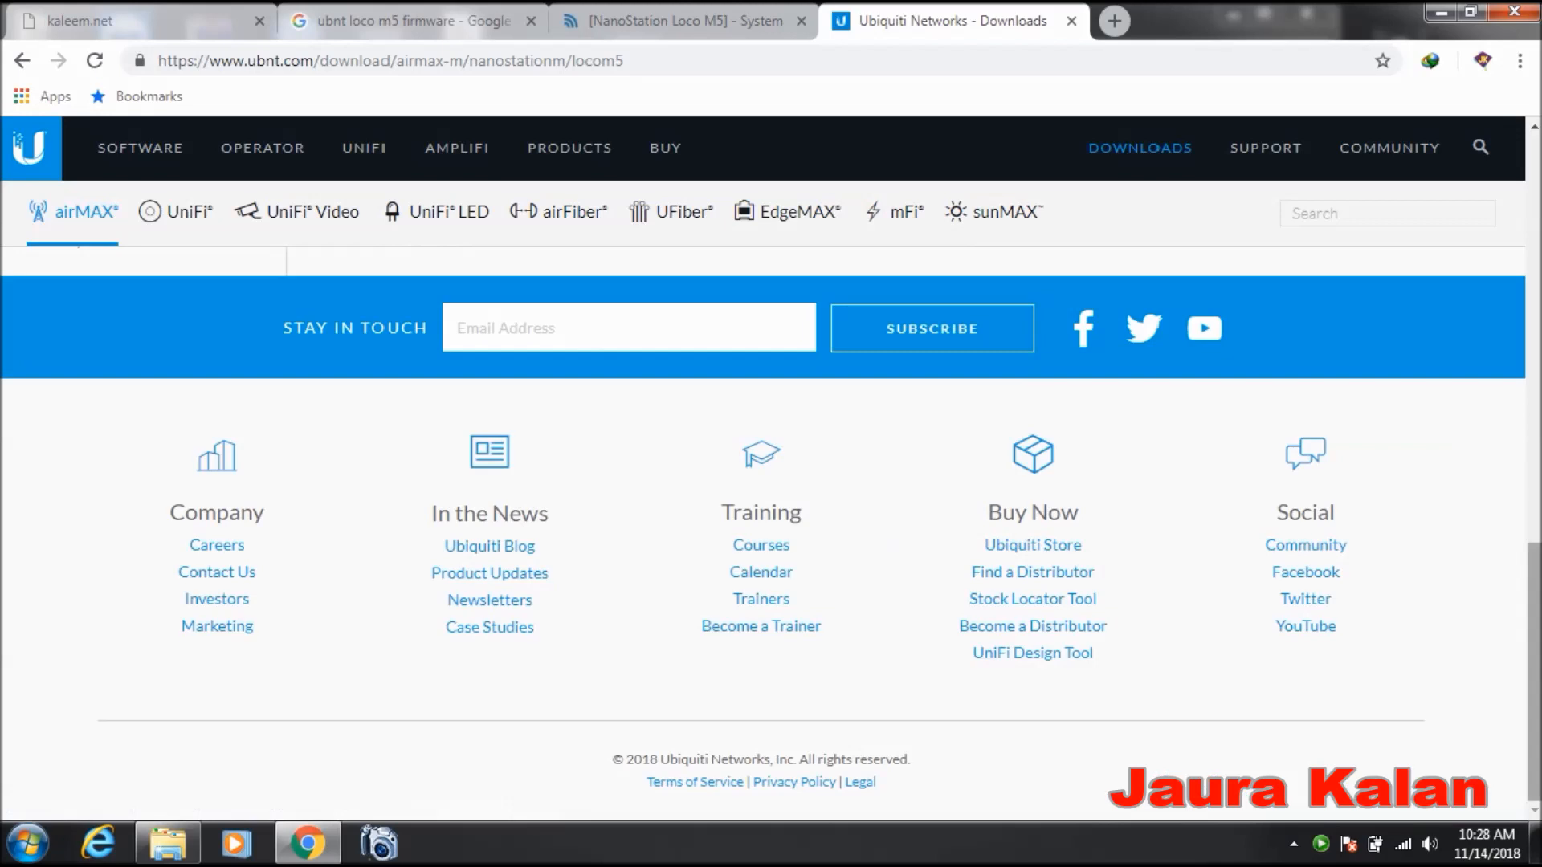
Step: Download the XW v6.1.8 firmware file XW.v6.1.8.32774.180921.1518.bin after accepting the licence
scroll(1054, 287, up, 8)
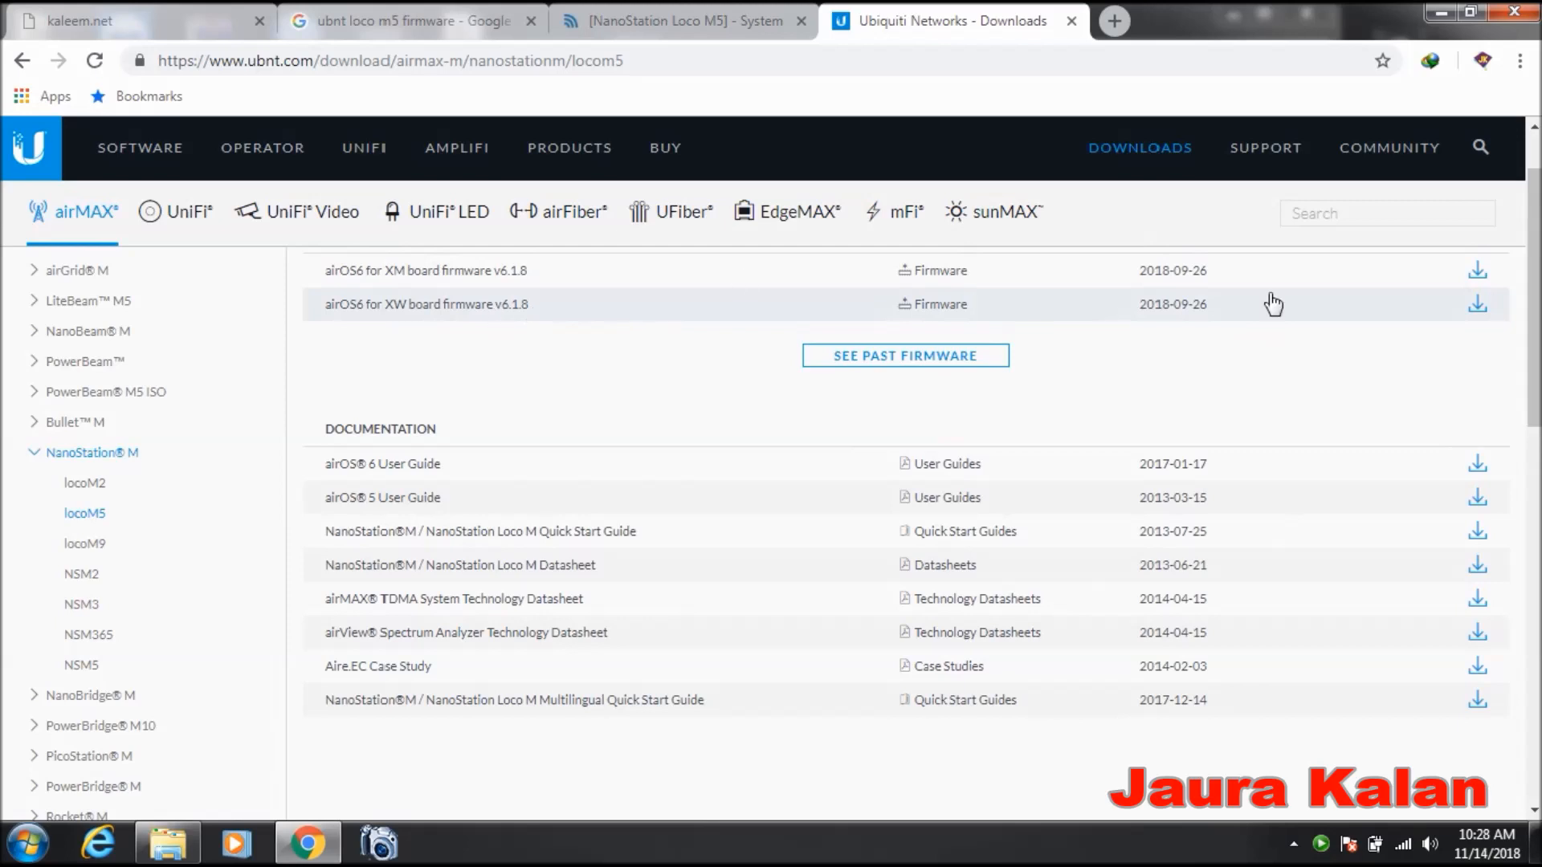
click(1479, 305)
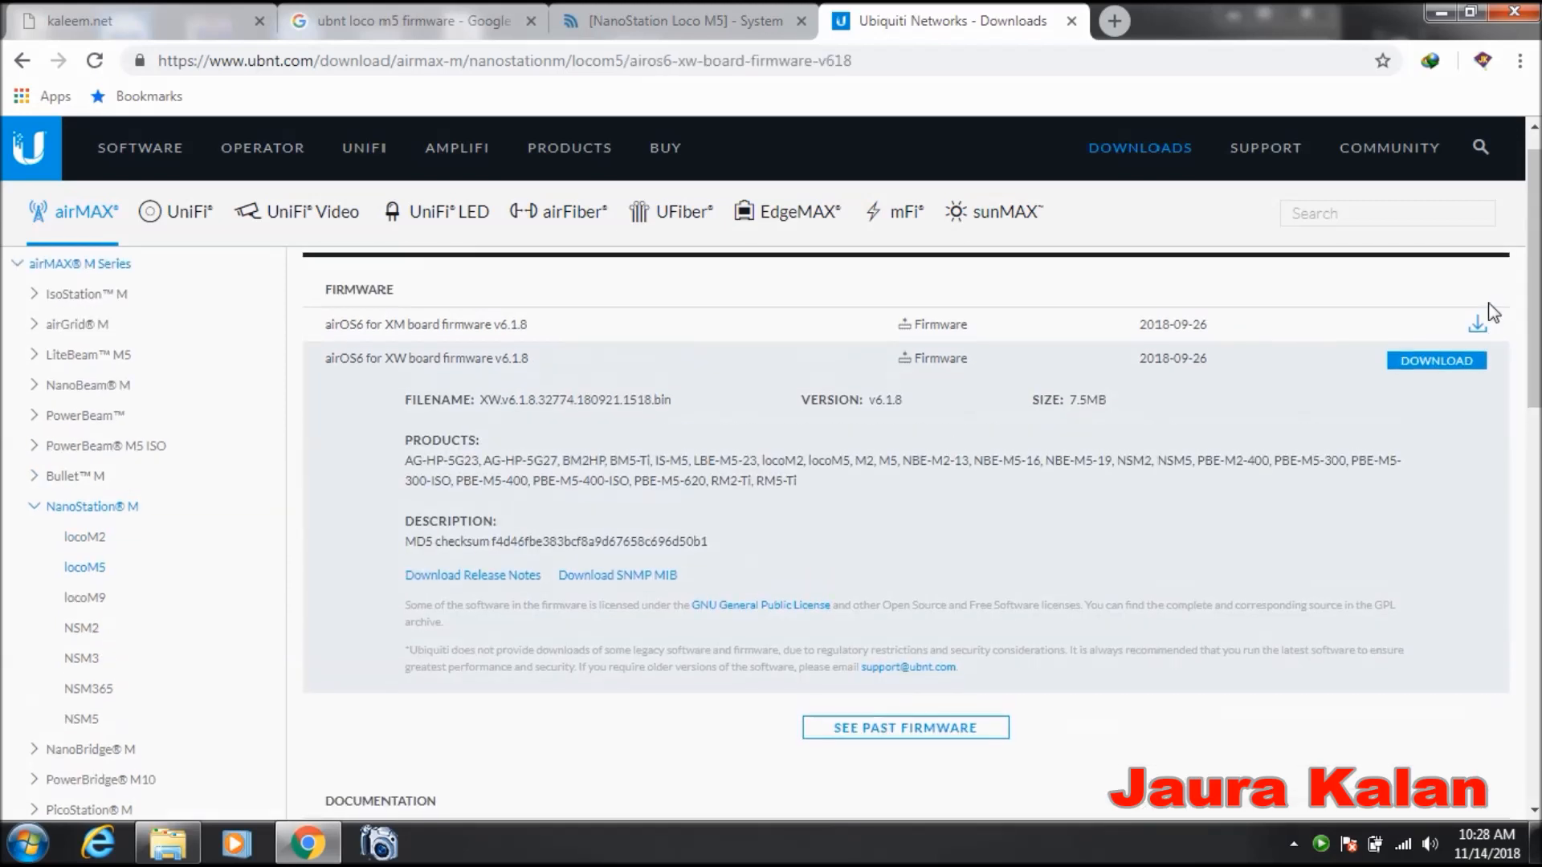
click(1412, 375)
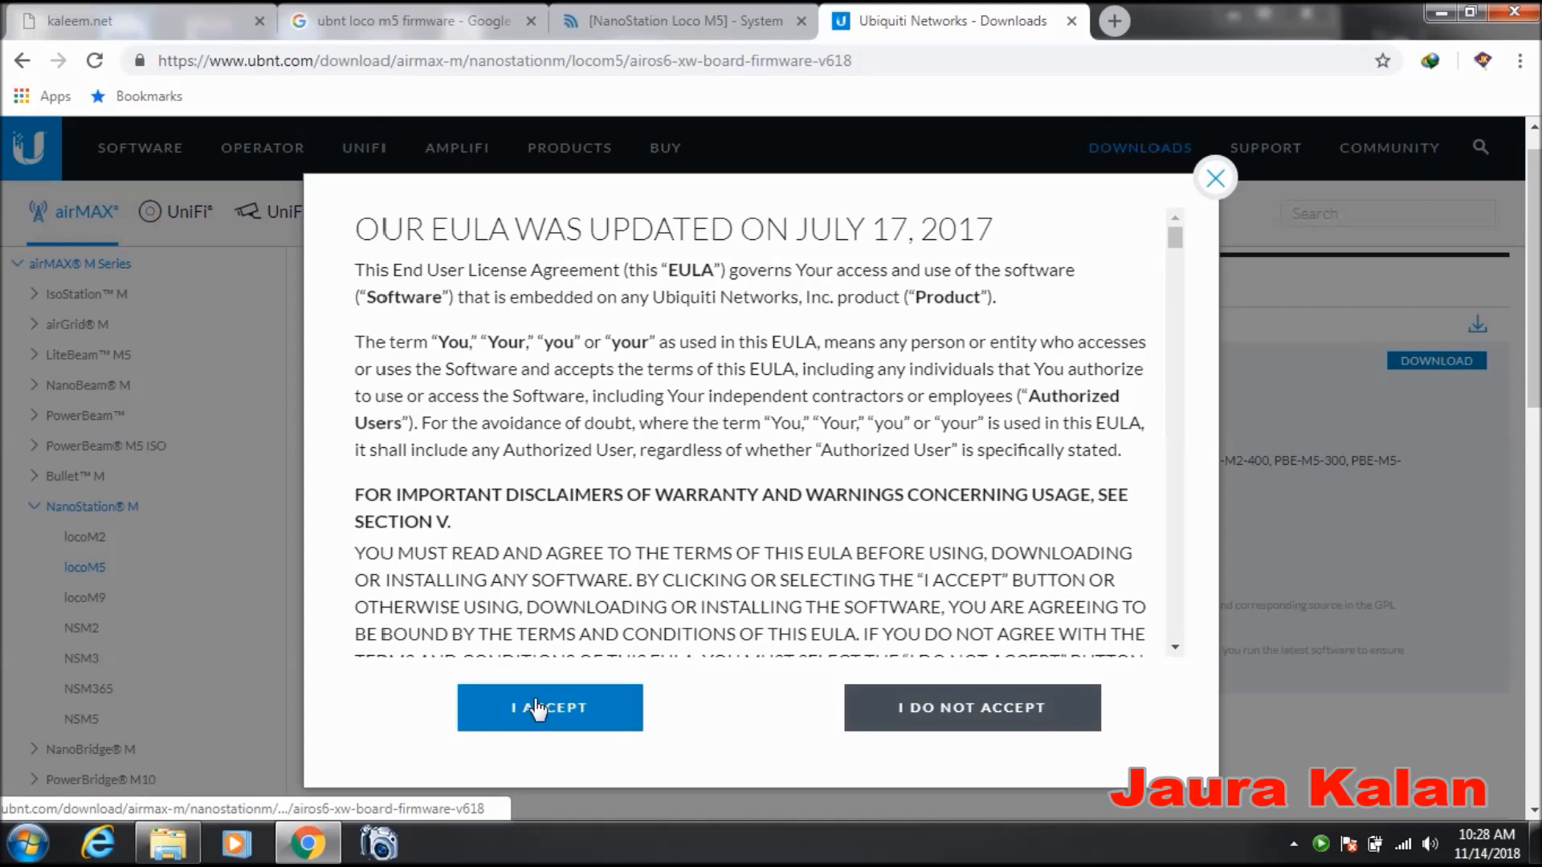
click(536, 709)
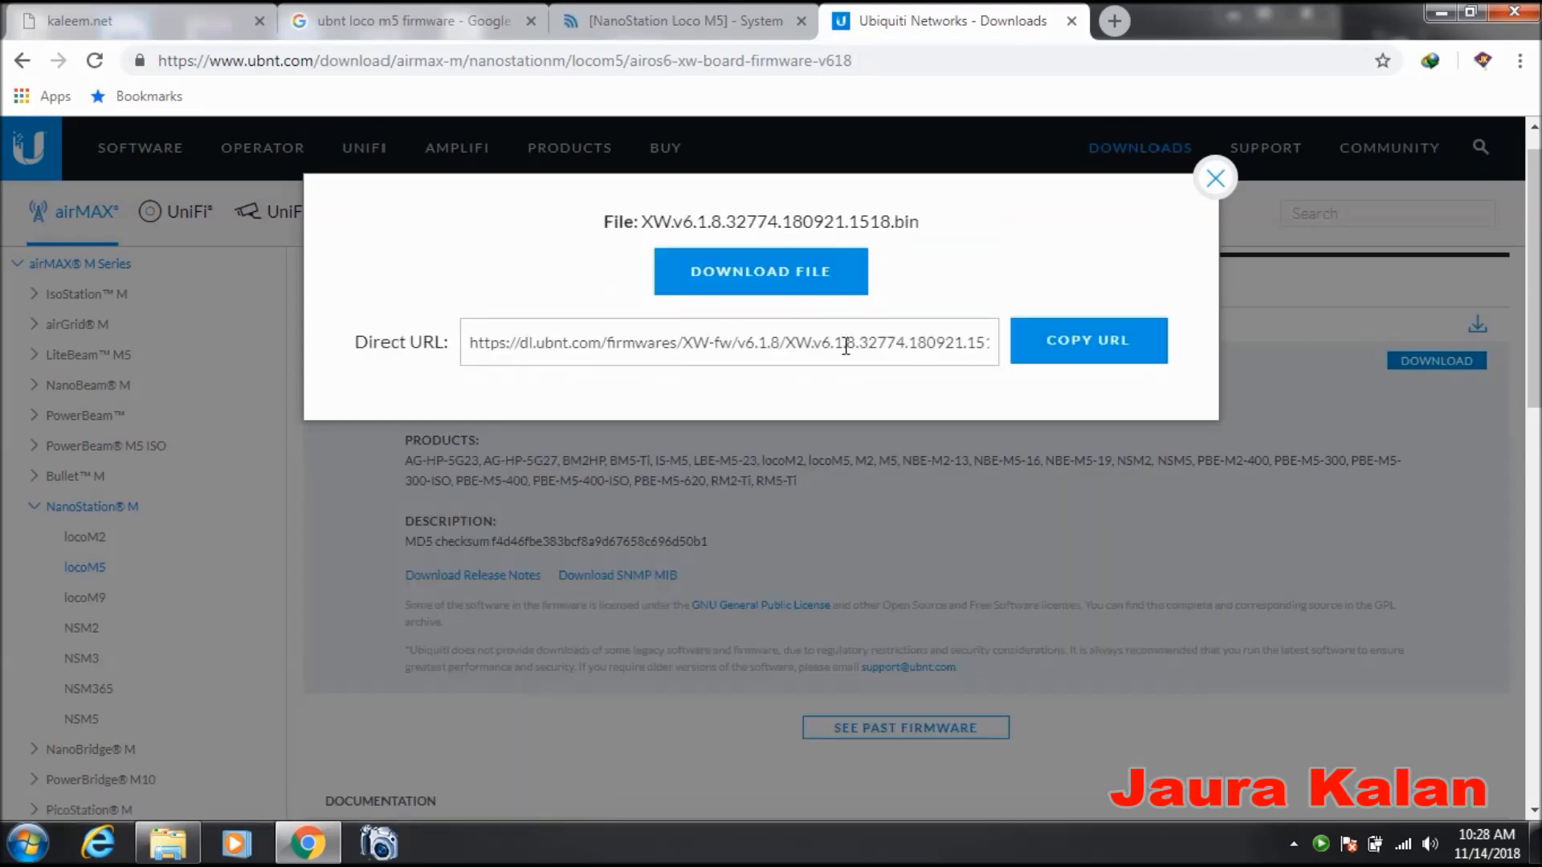
click(821, 299)
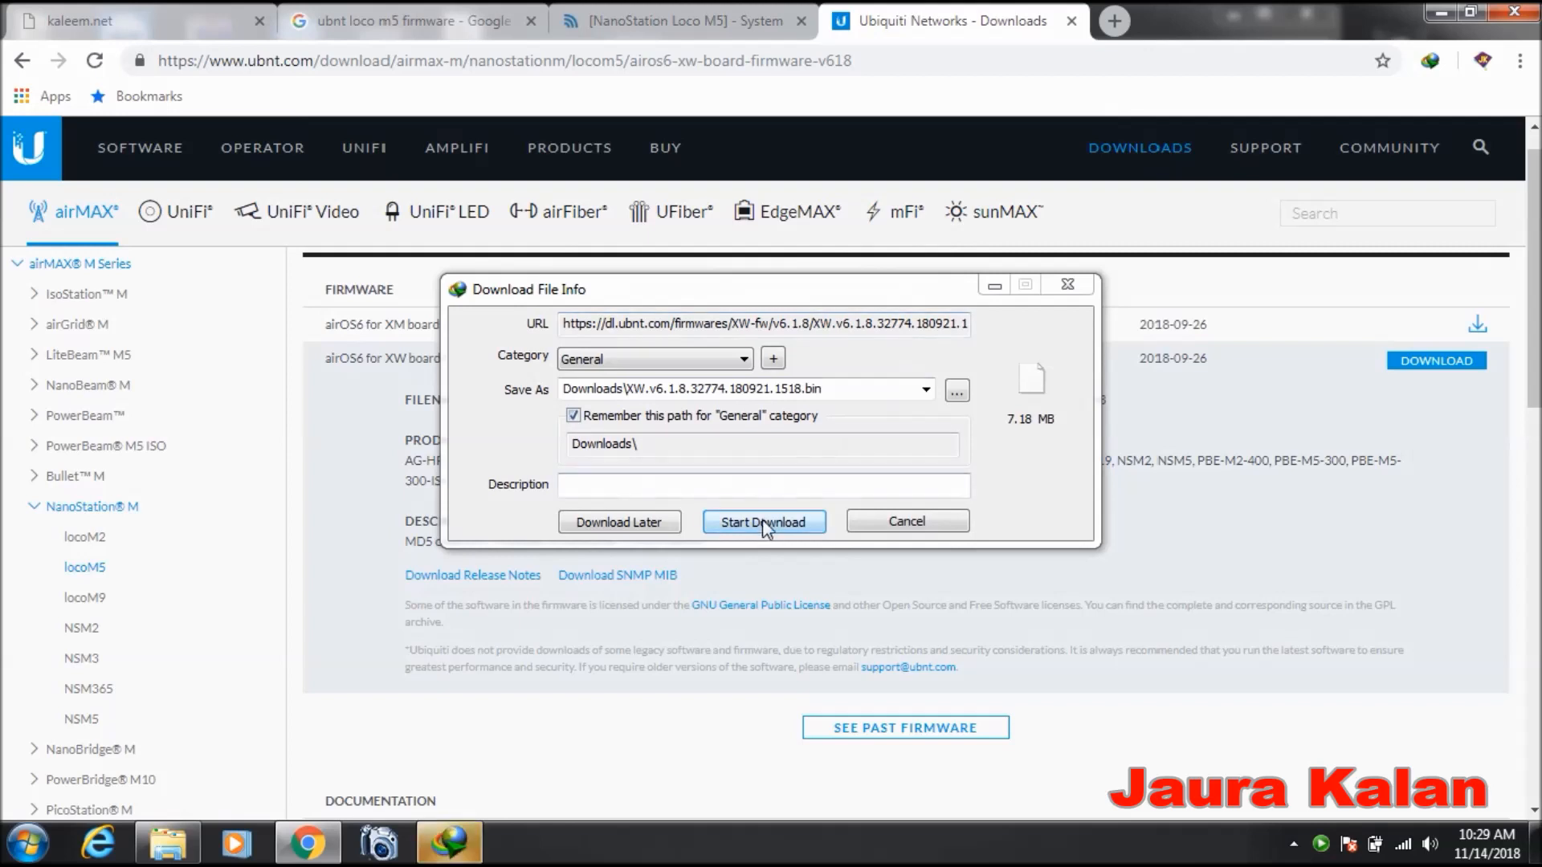
click(763, 522)
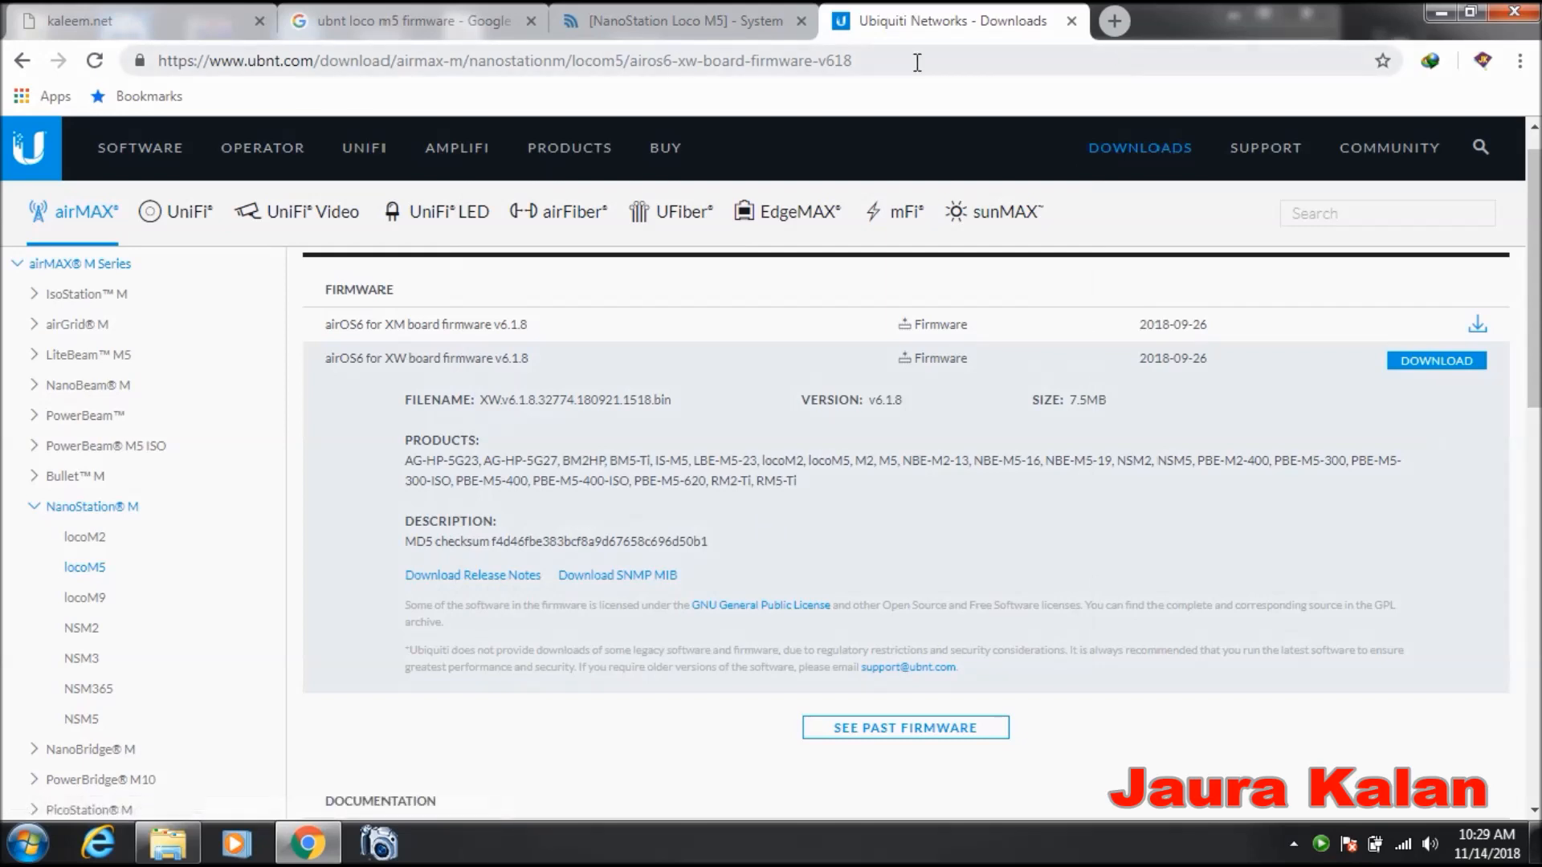
click(625, 10)
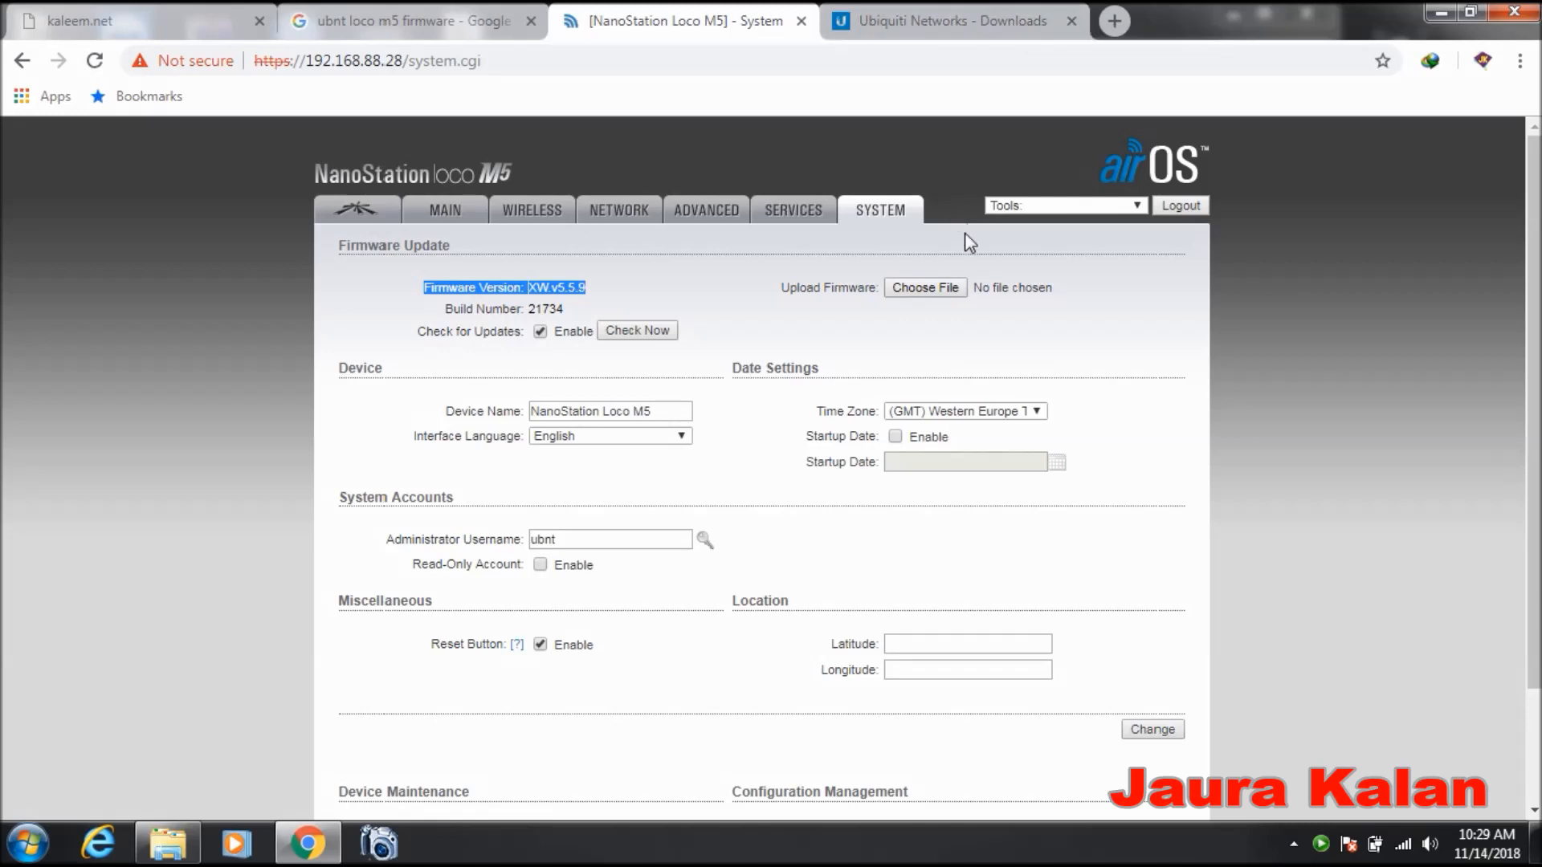
Step: Choose XW.v6.1.8.32774.180921.1518.bin from the Downloads folder as the firmware file to upload
click(1081, 282)
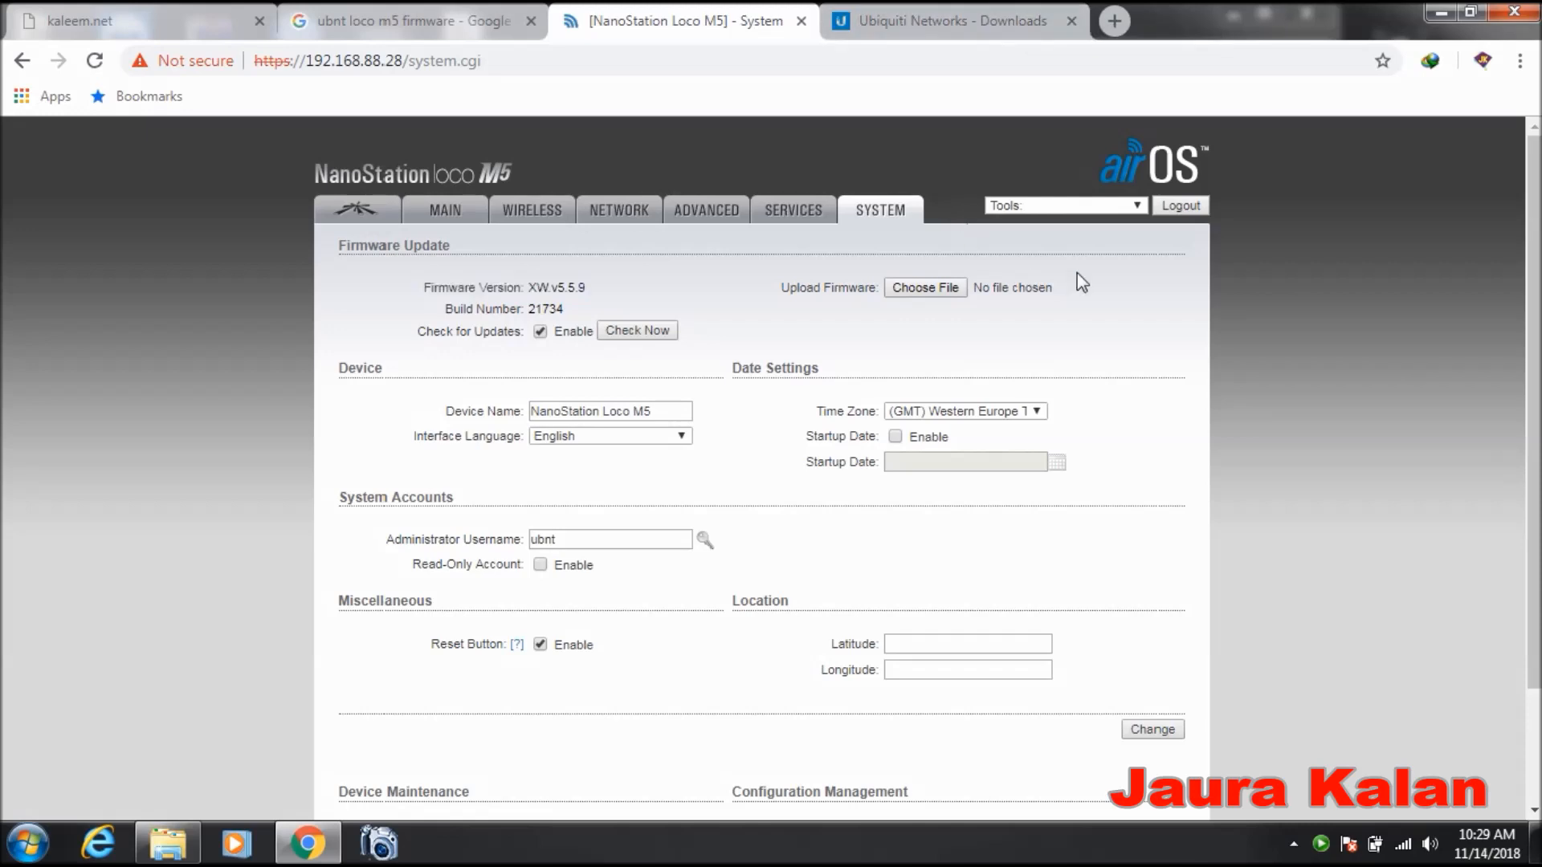
click(931, 289)
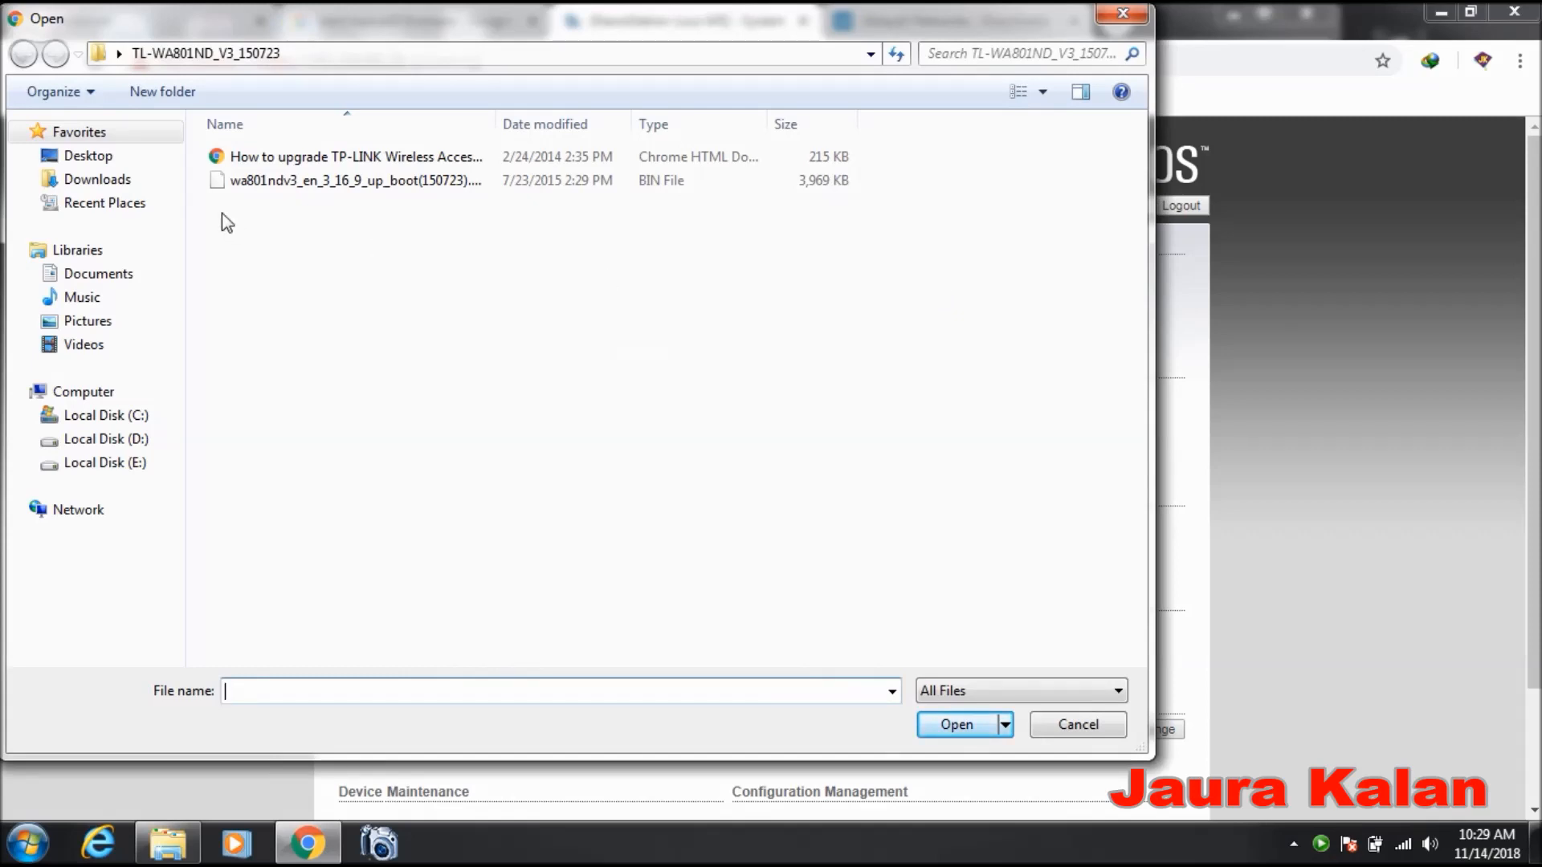
click(98, 180)
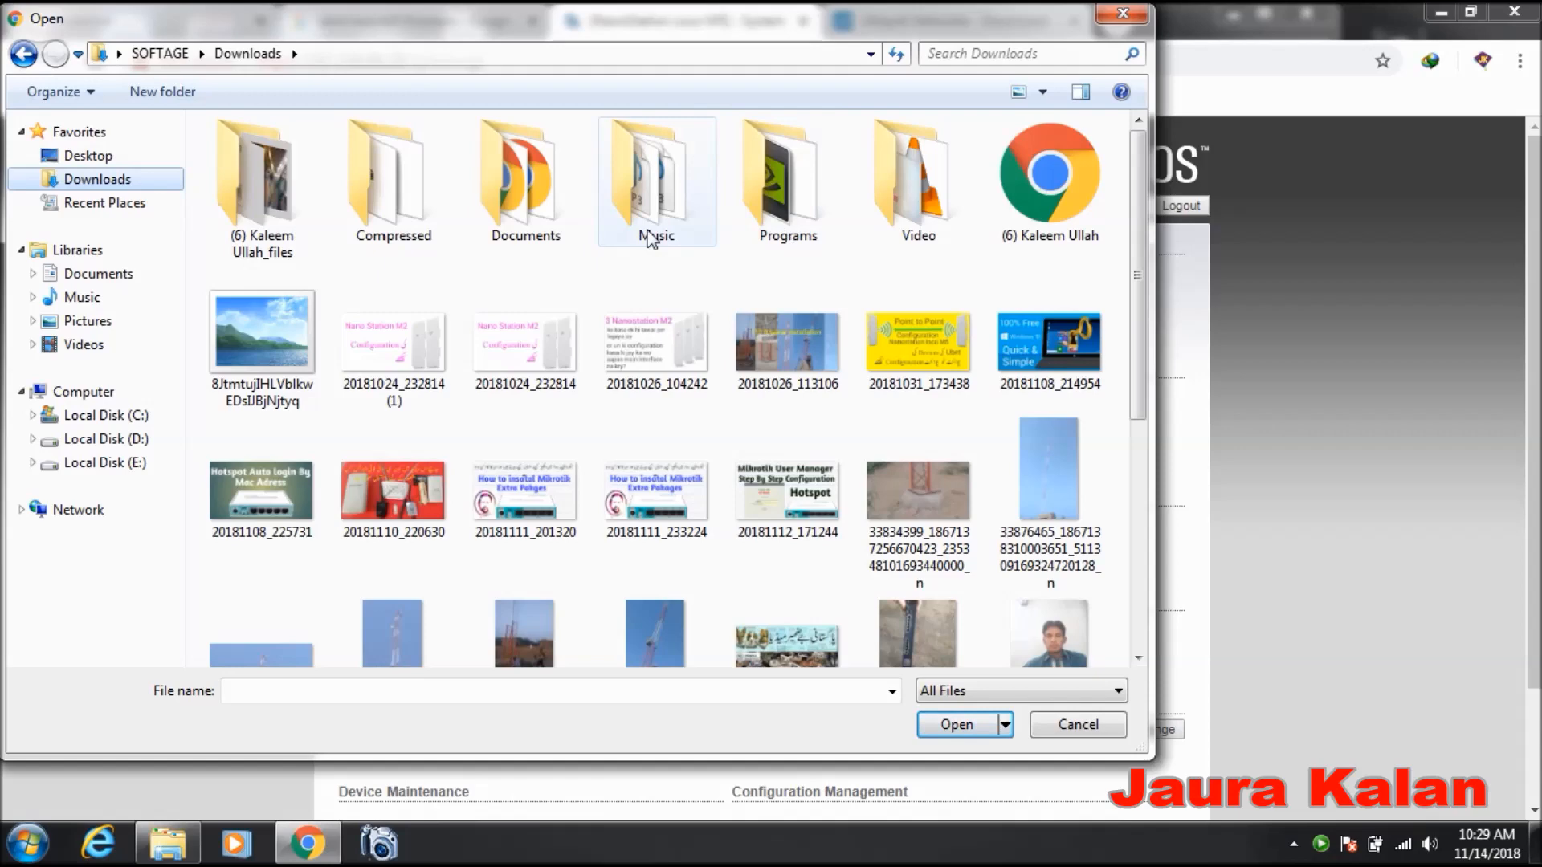
double_click(514, 200)
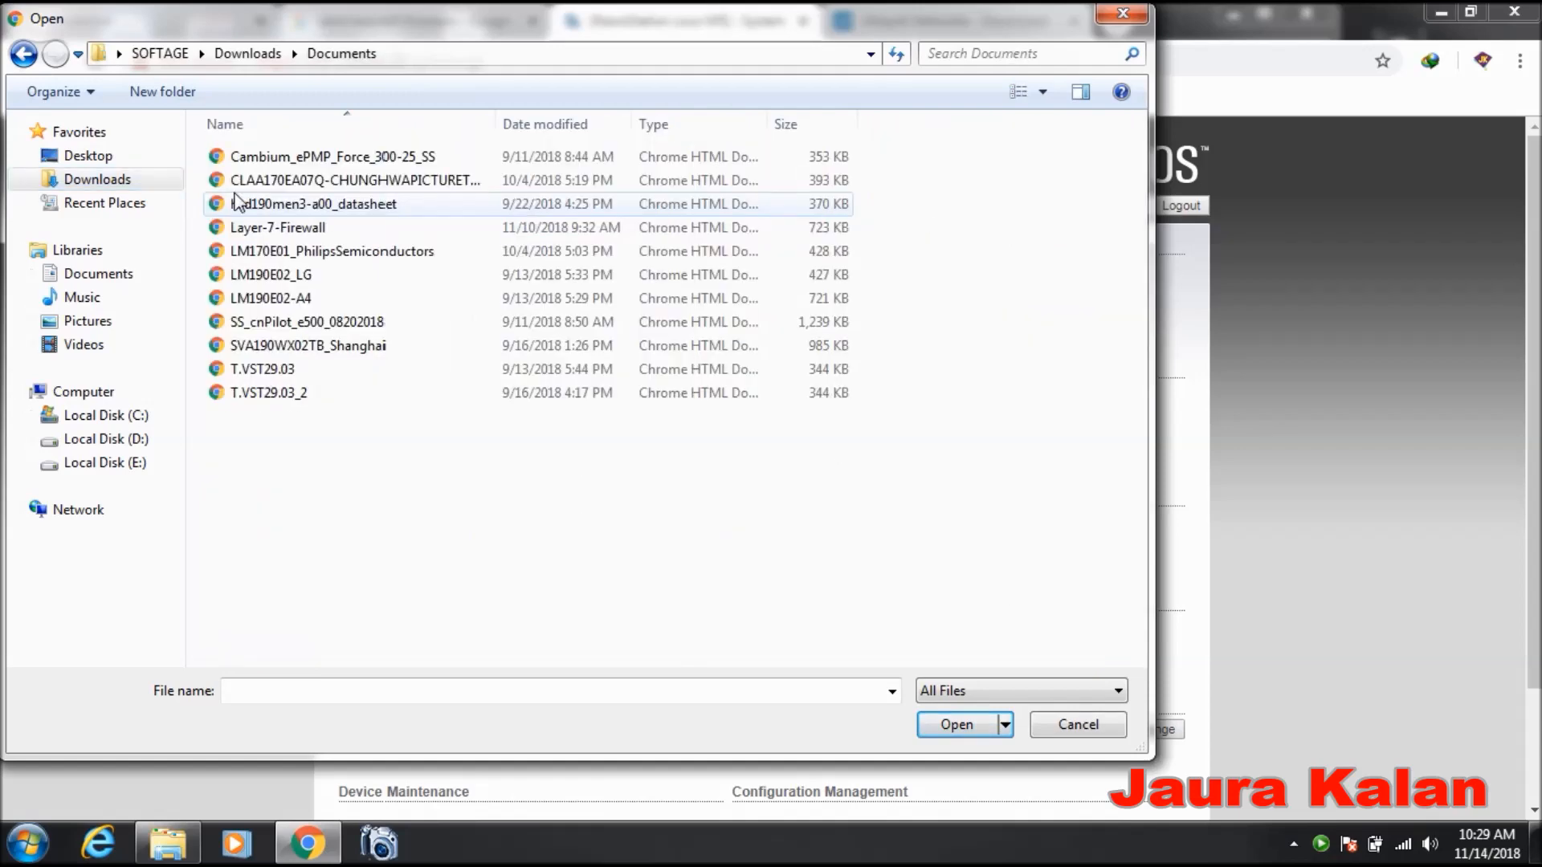
click(24, 53)
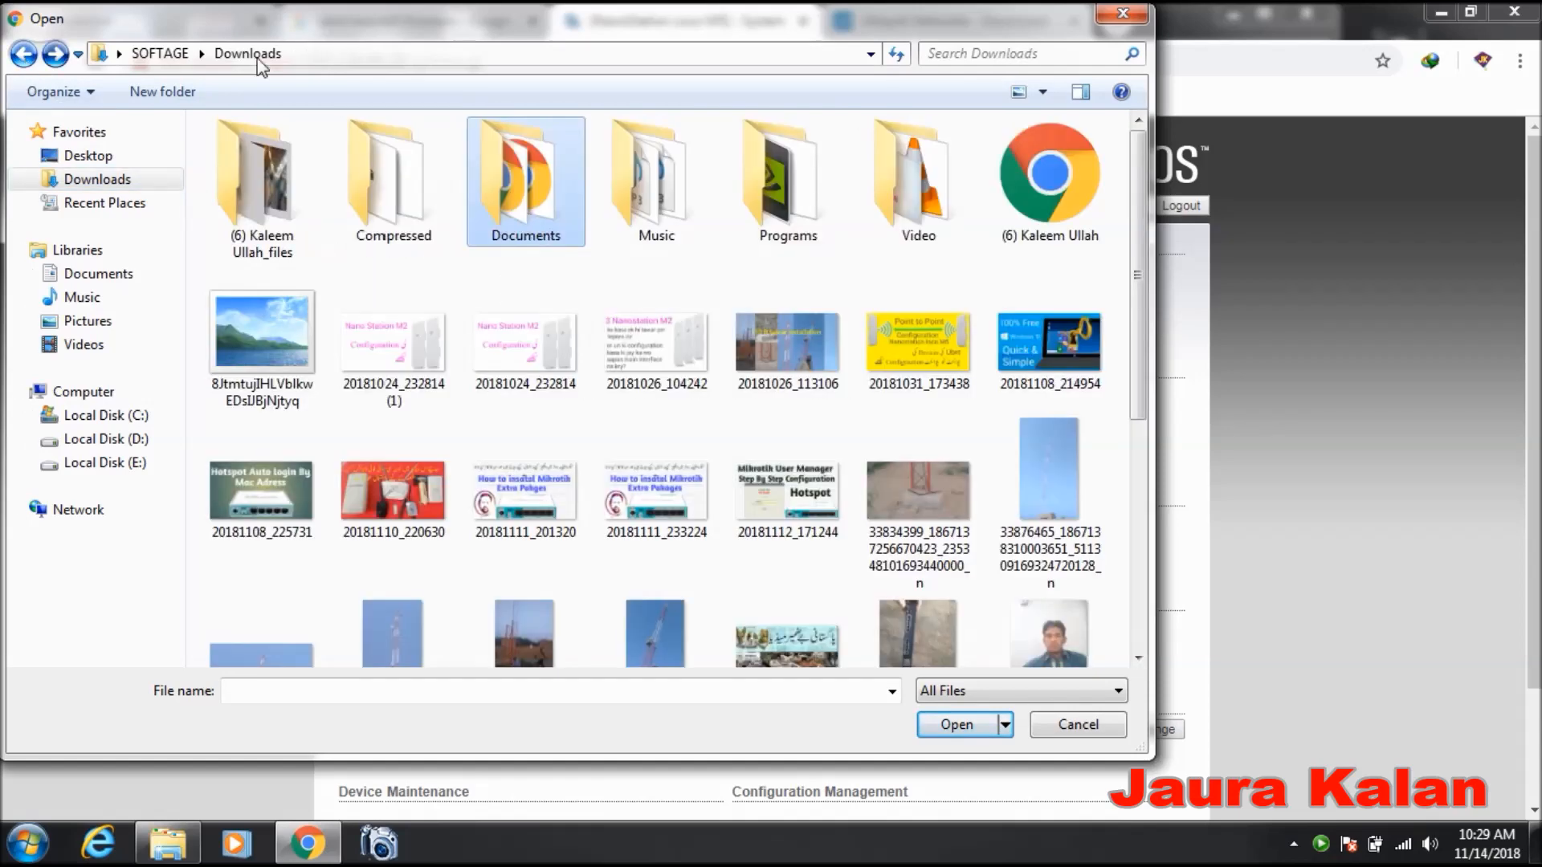
double_click(787, 189)
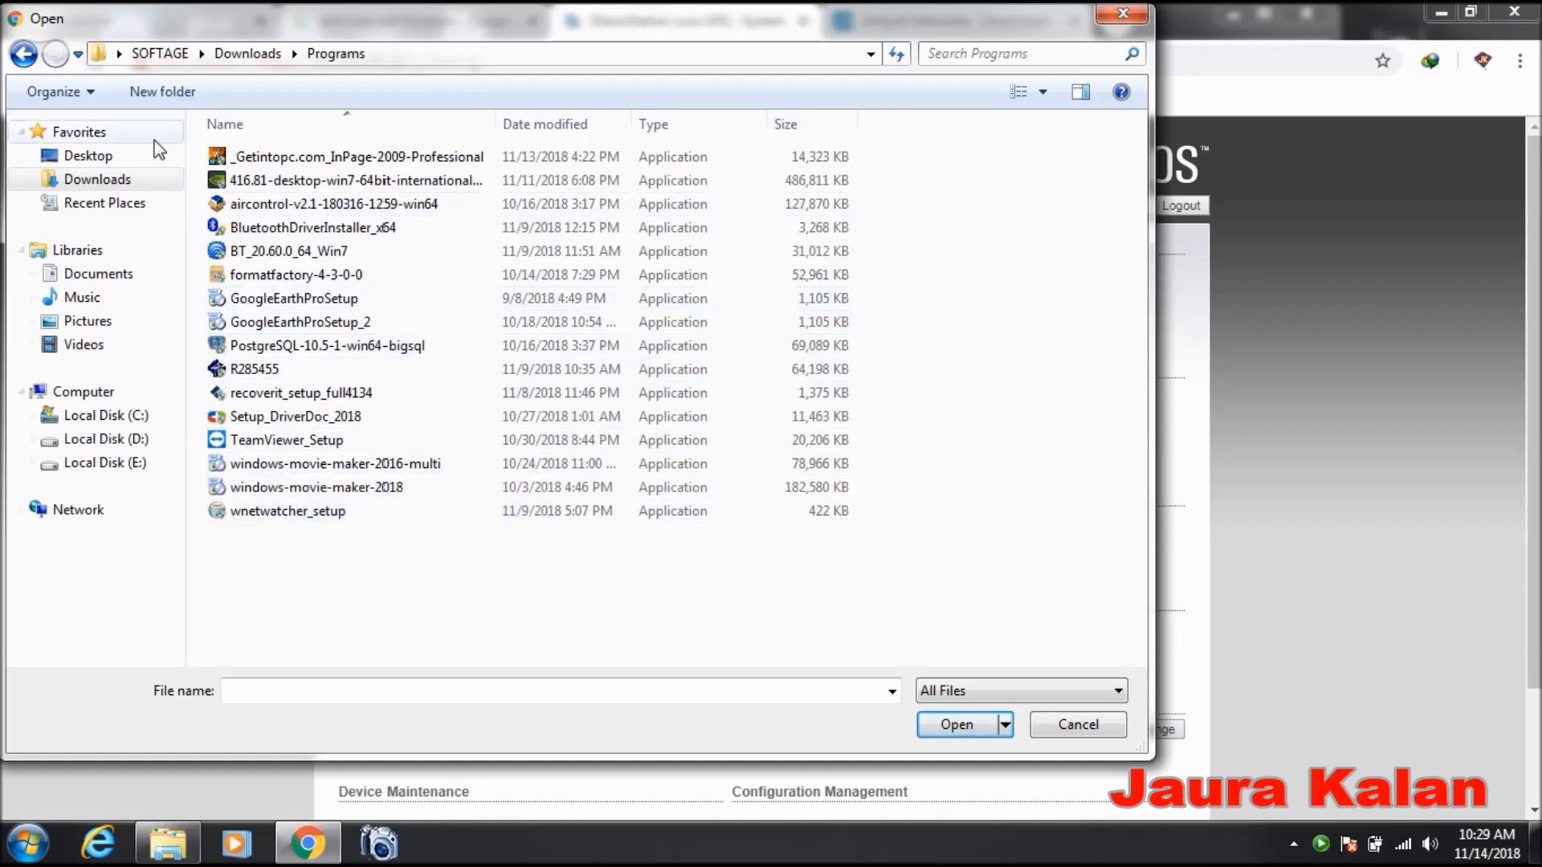
click(24, 57)
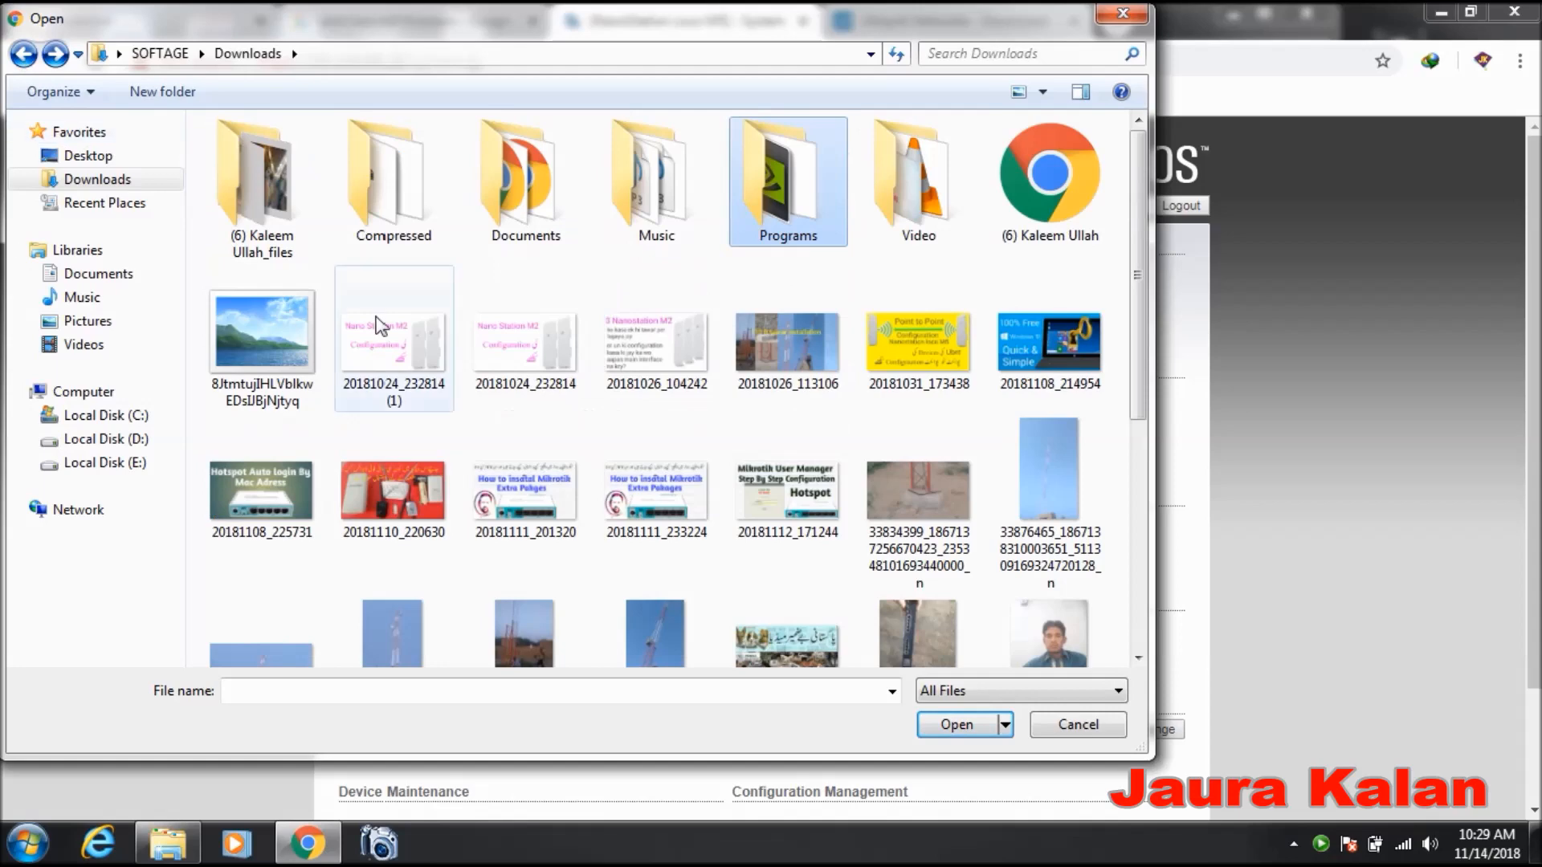
drag(1134, 291, 1134, 531)
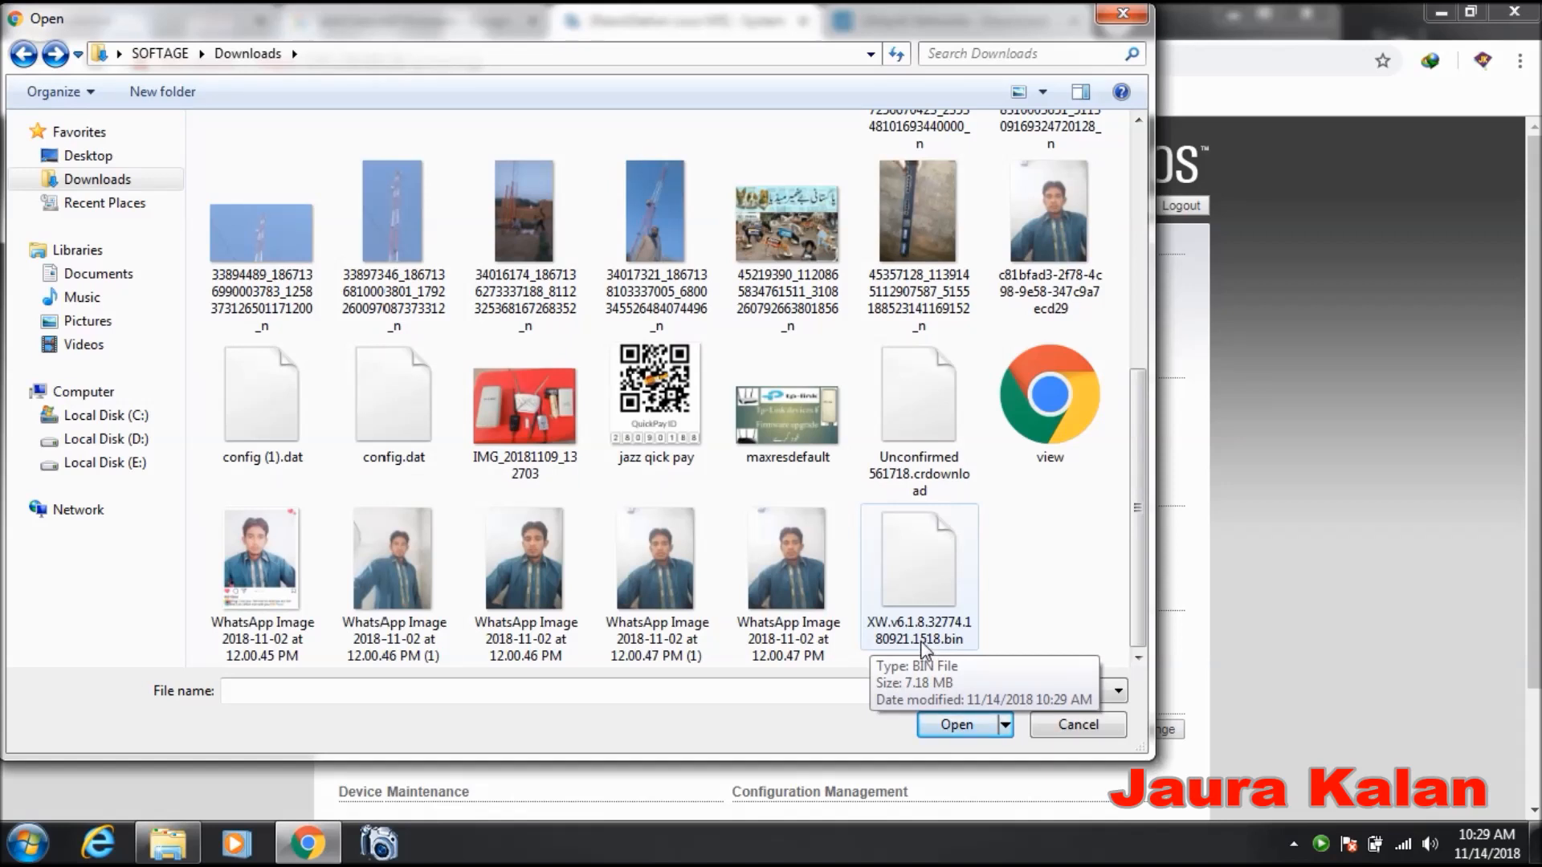
double_click(950, 600)
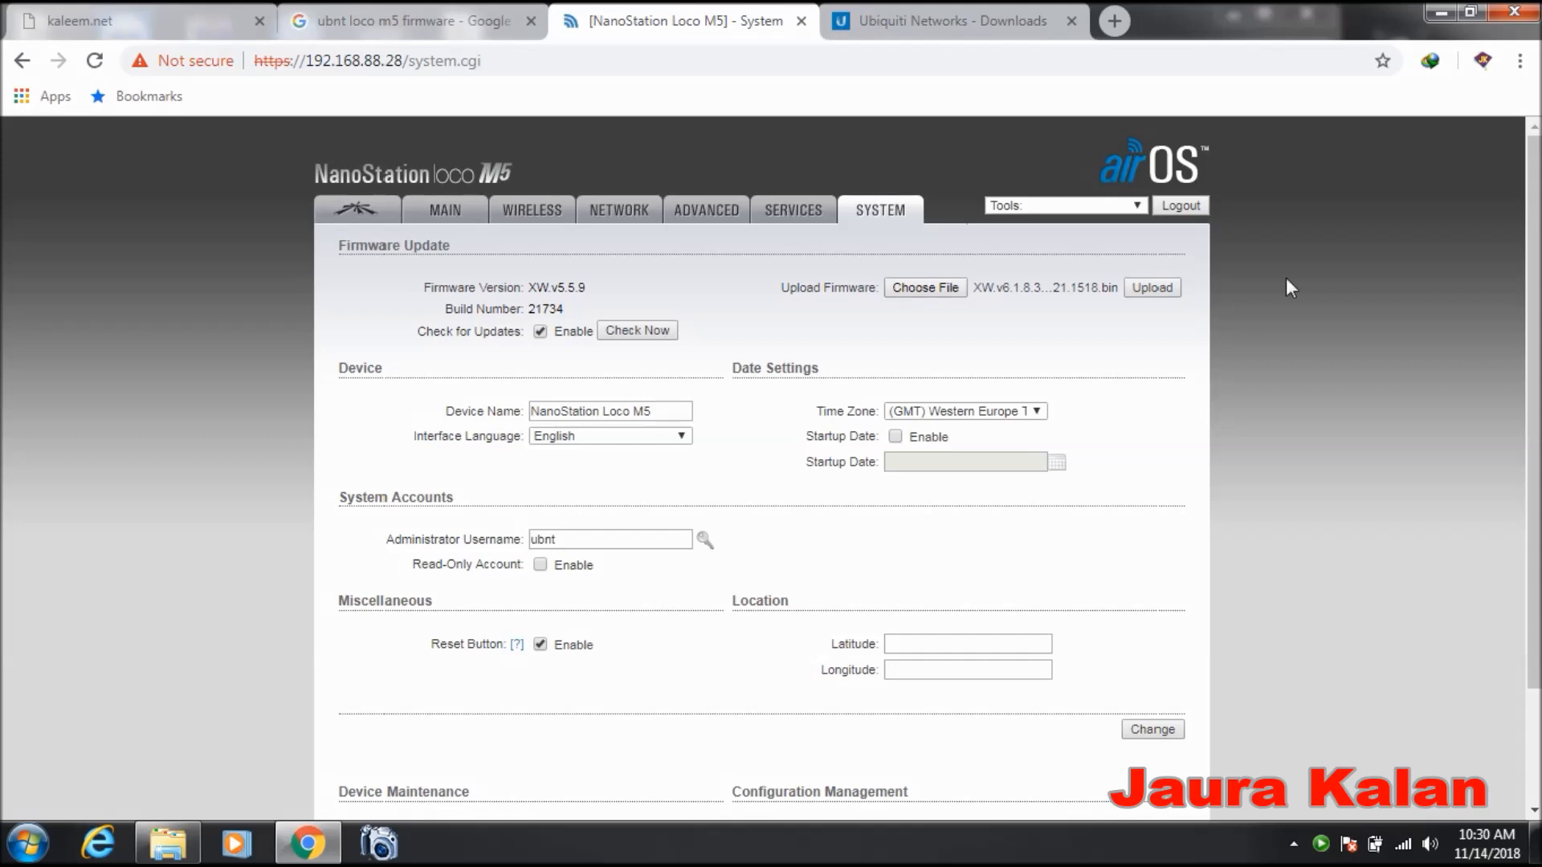
Step: Upload the selected v6.1.8 firmware, then reload the page after the connection times out
click(1156, 289)
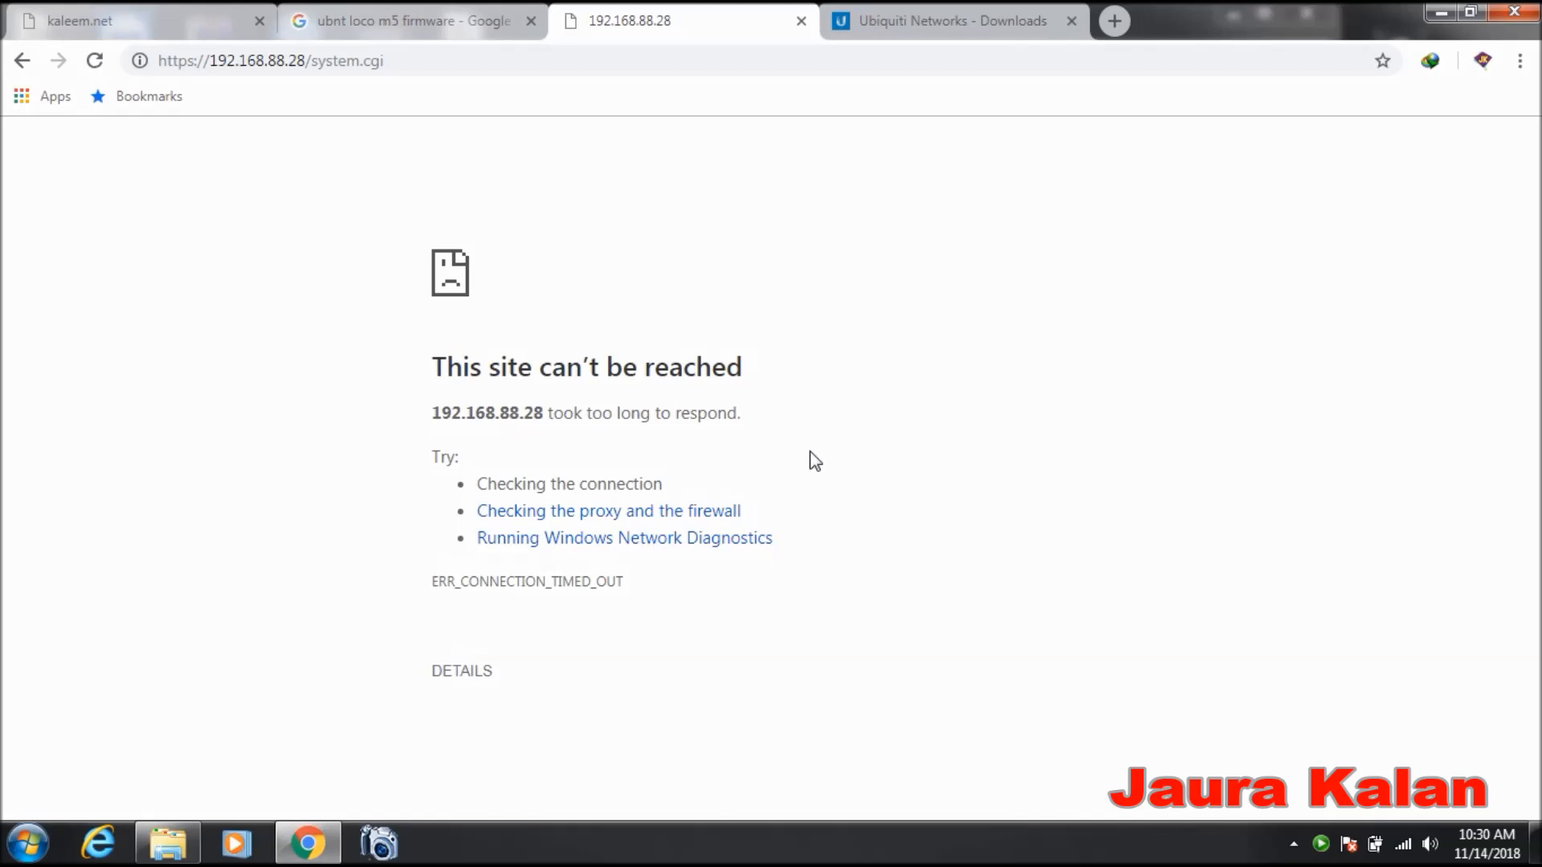
click(99, 64)
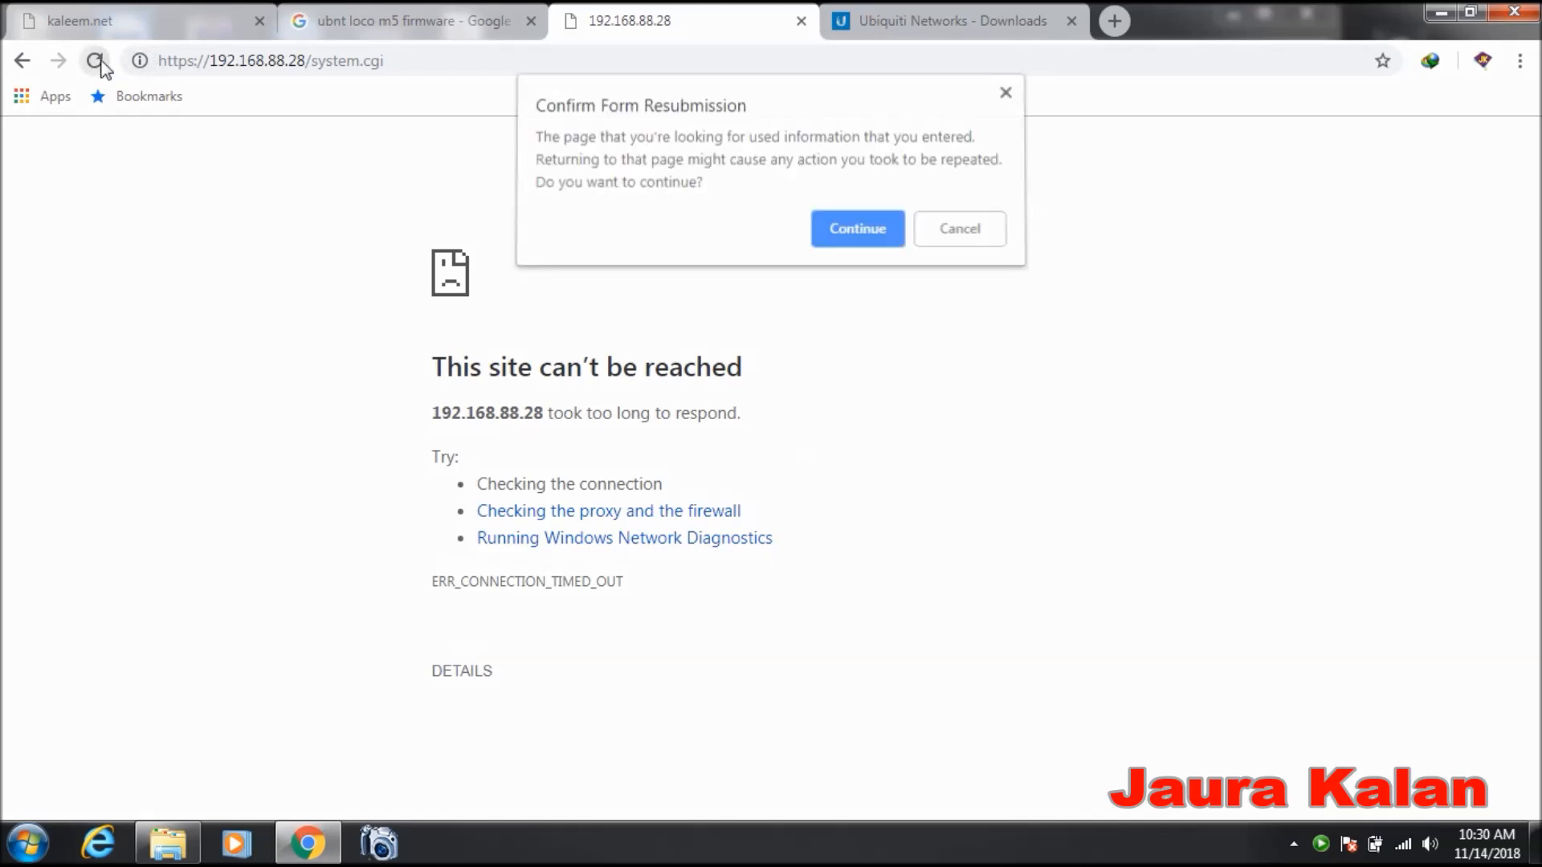
Step: Resubmit the upload form and proceed past the certificate warning for 192.168.88.28
click(859, 237)
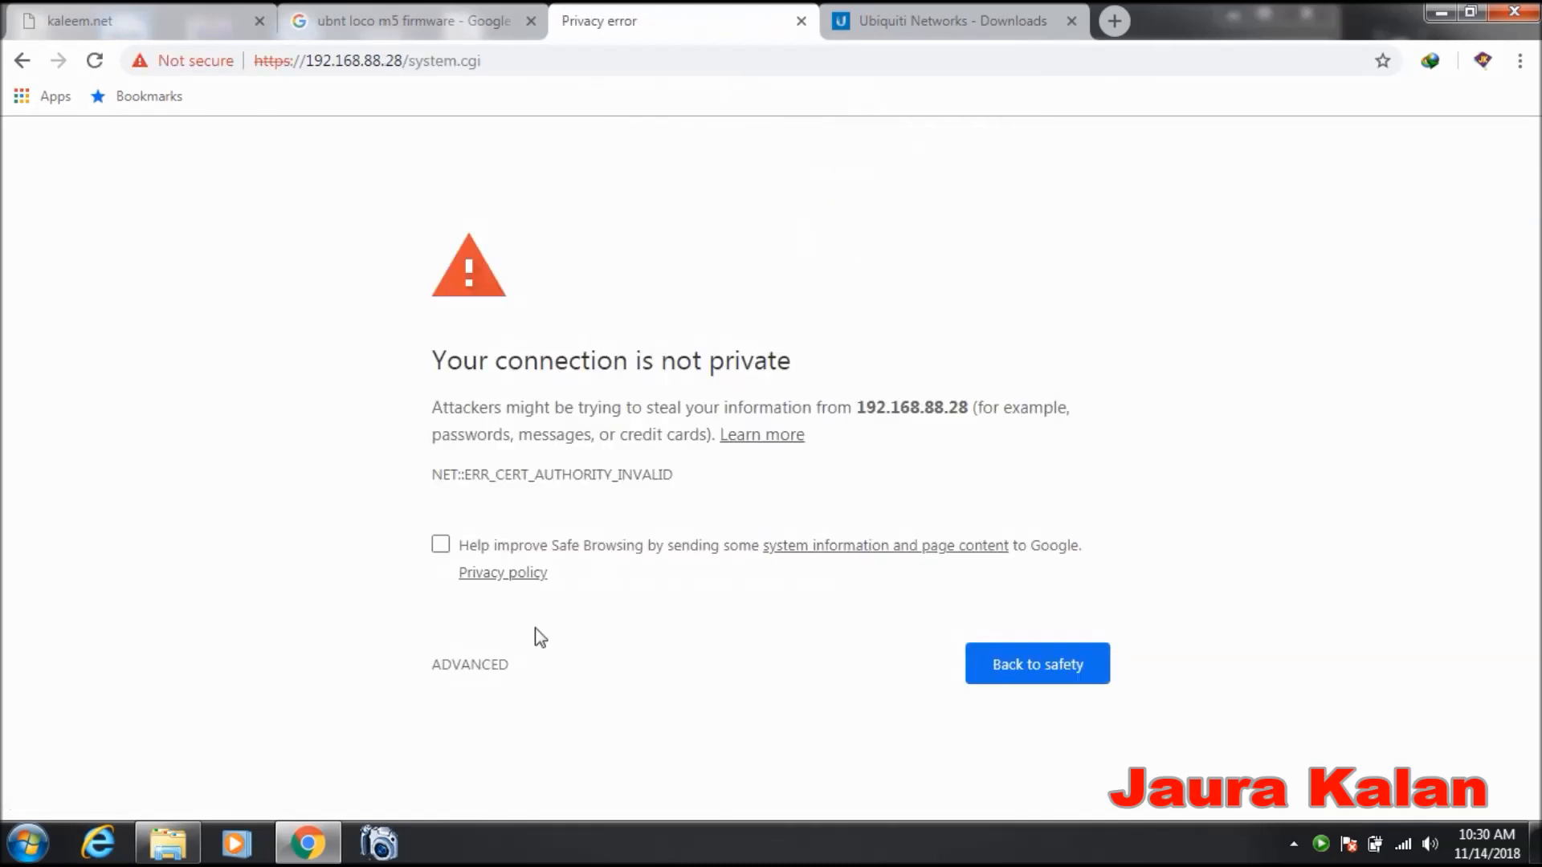
click(472, 672)
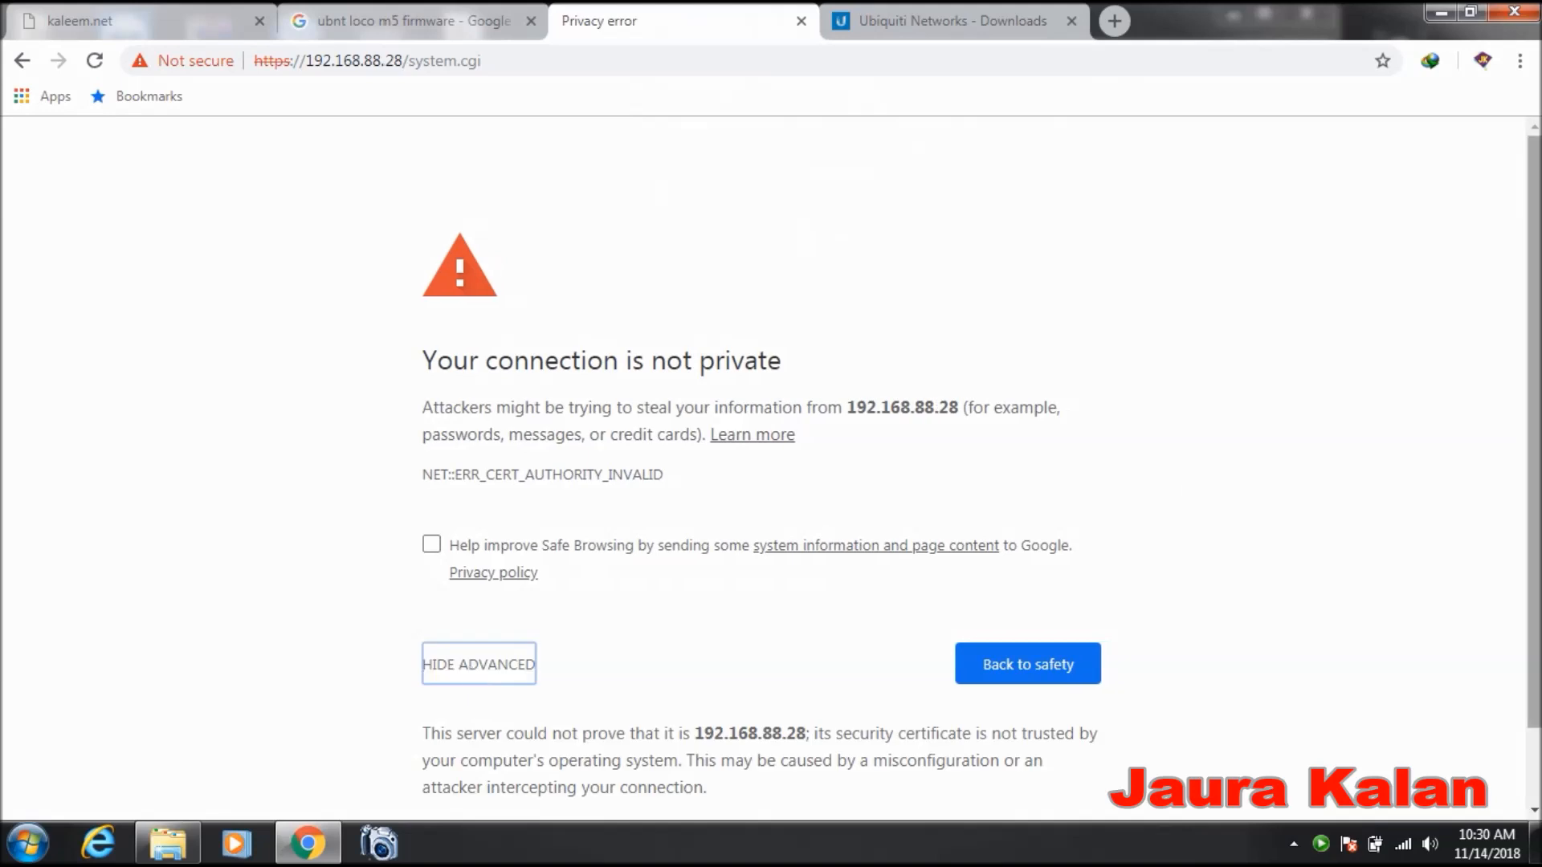
scroll(482, 691, down, 1)
click(566, 755)
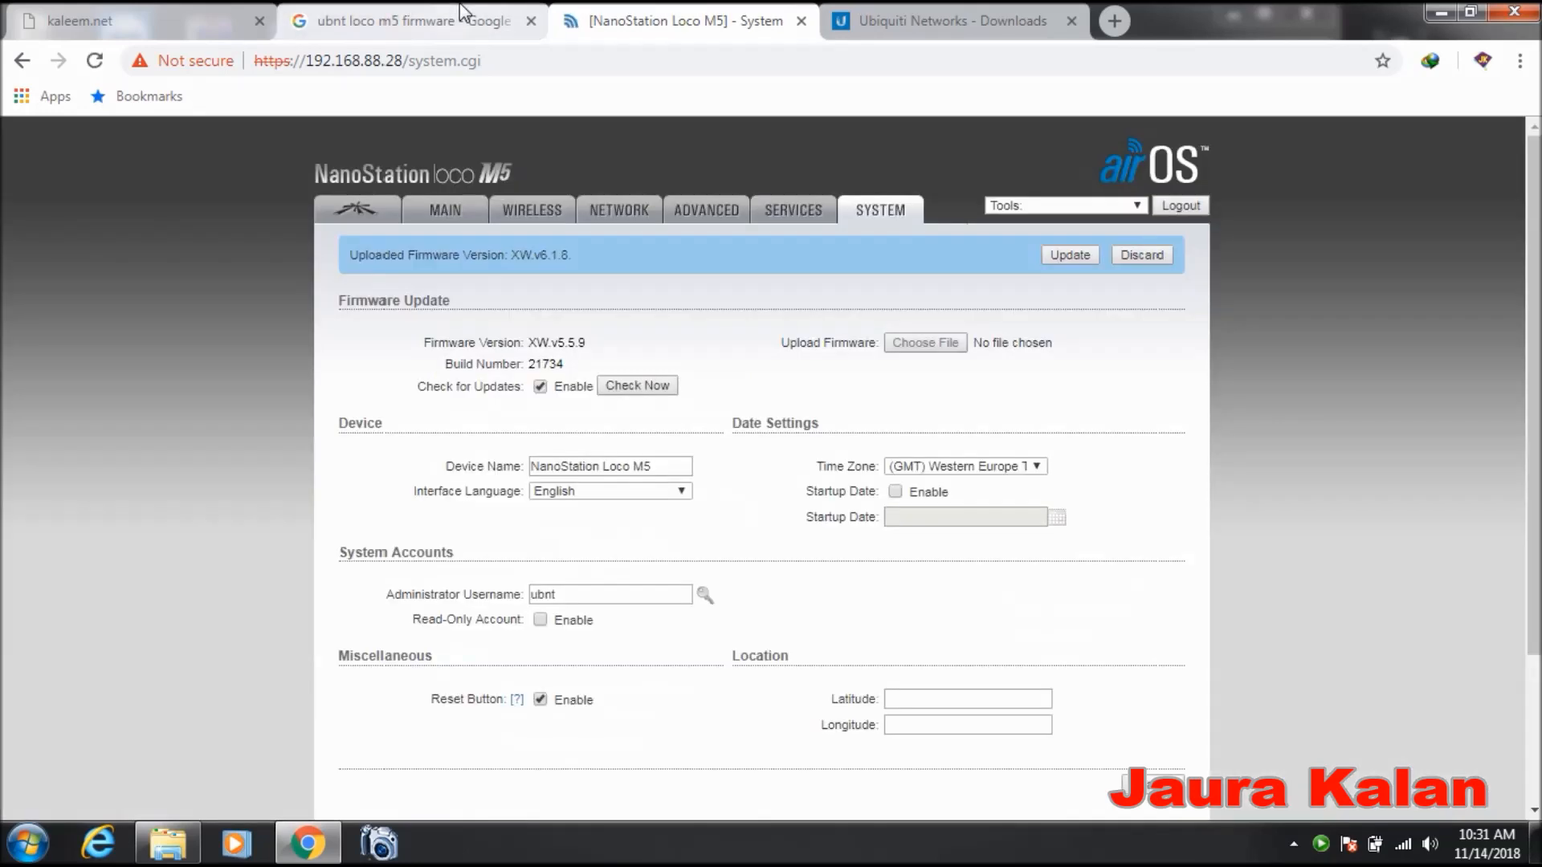
Step: Back on the System page, start the update with the uploaded XW.v6.1.8 firmware
click(464, 15)
click(617, 11)
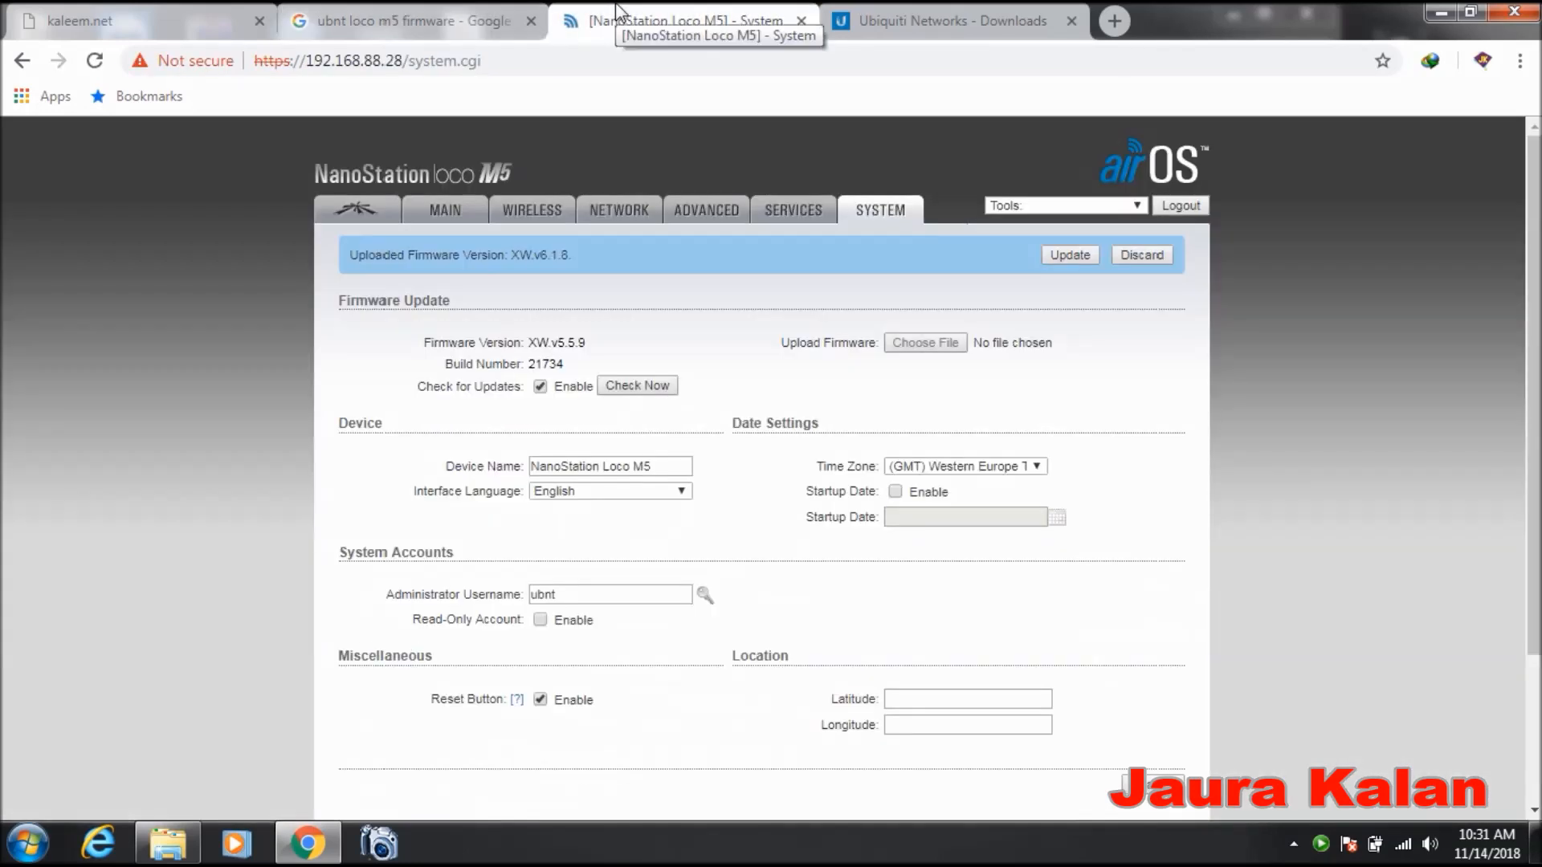
click(1068, 256)
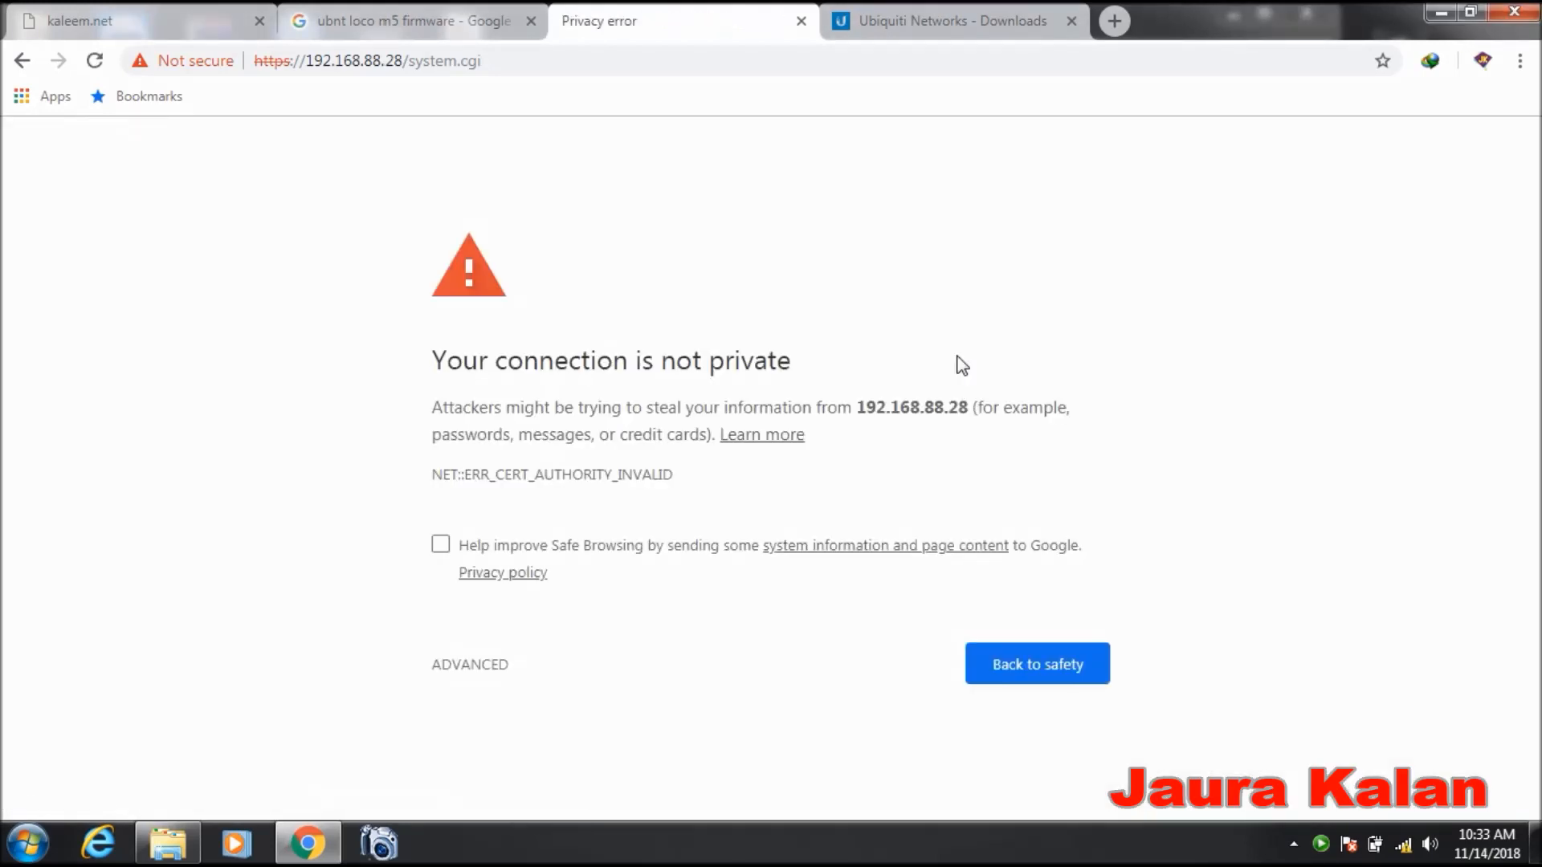
Step: Proceed past the certificate warning to reach the NanoStation login page
click(474, 665)
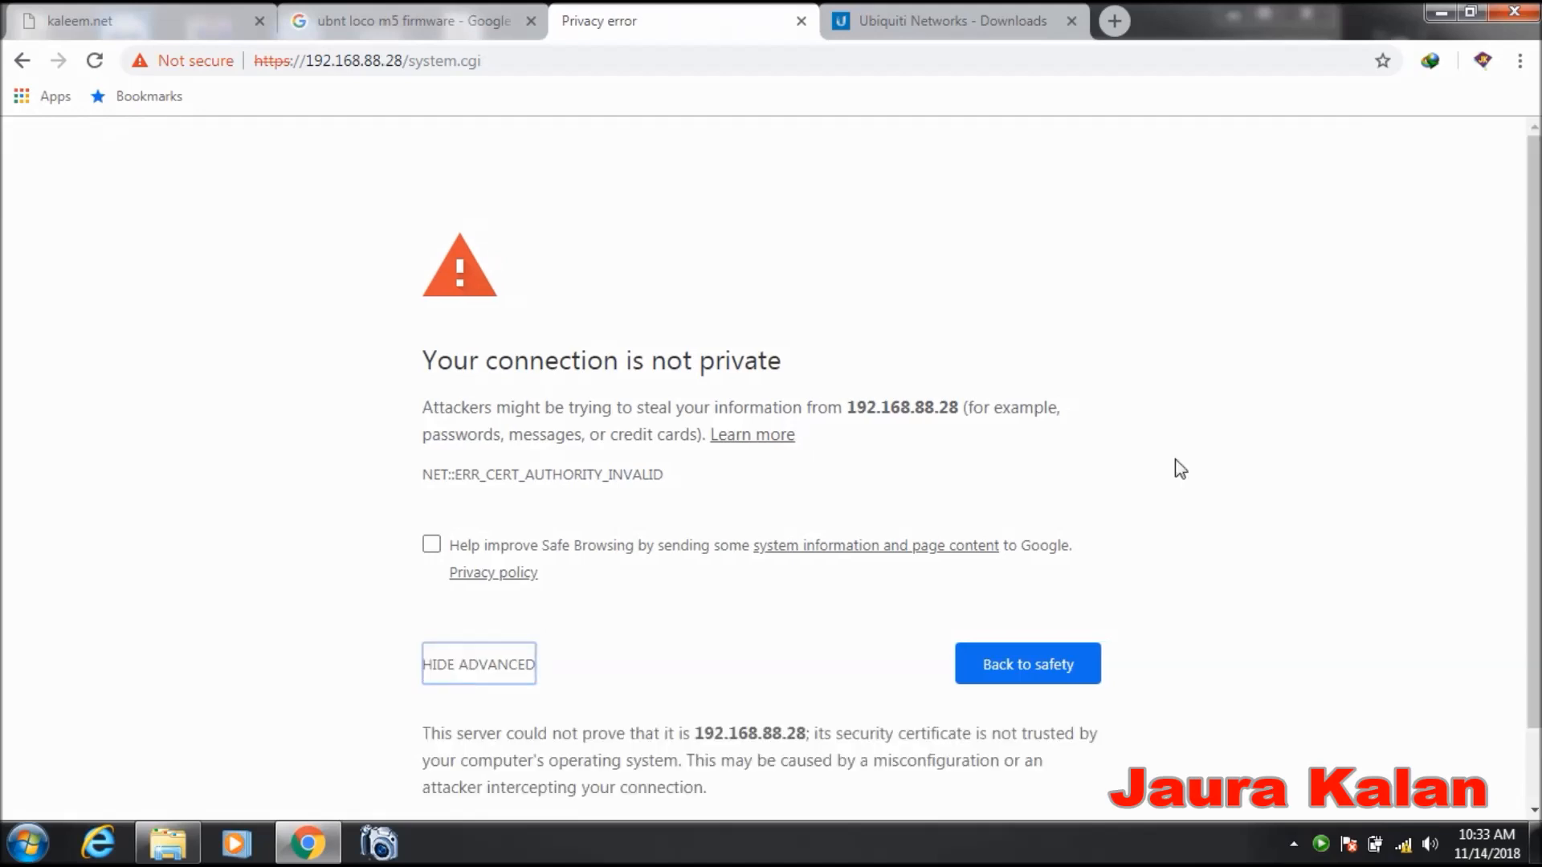
scroll(883, 602, down, 1)
click(487, 753)
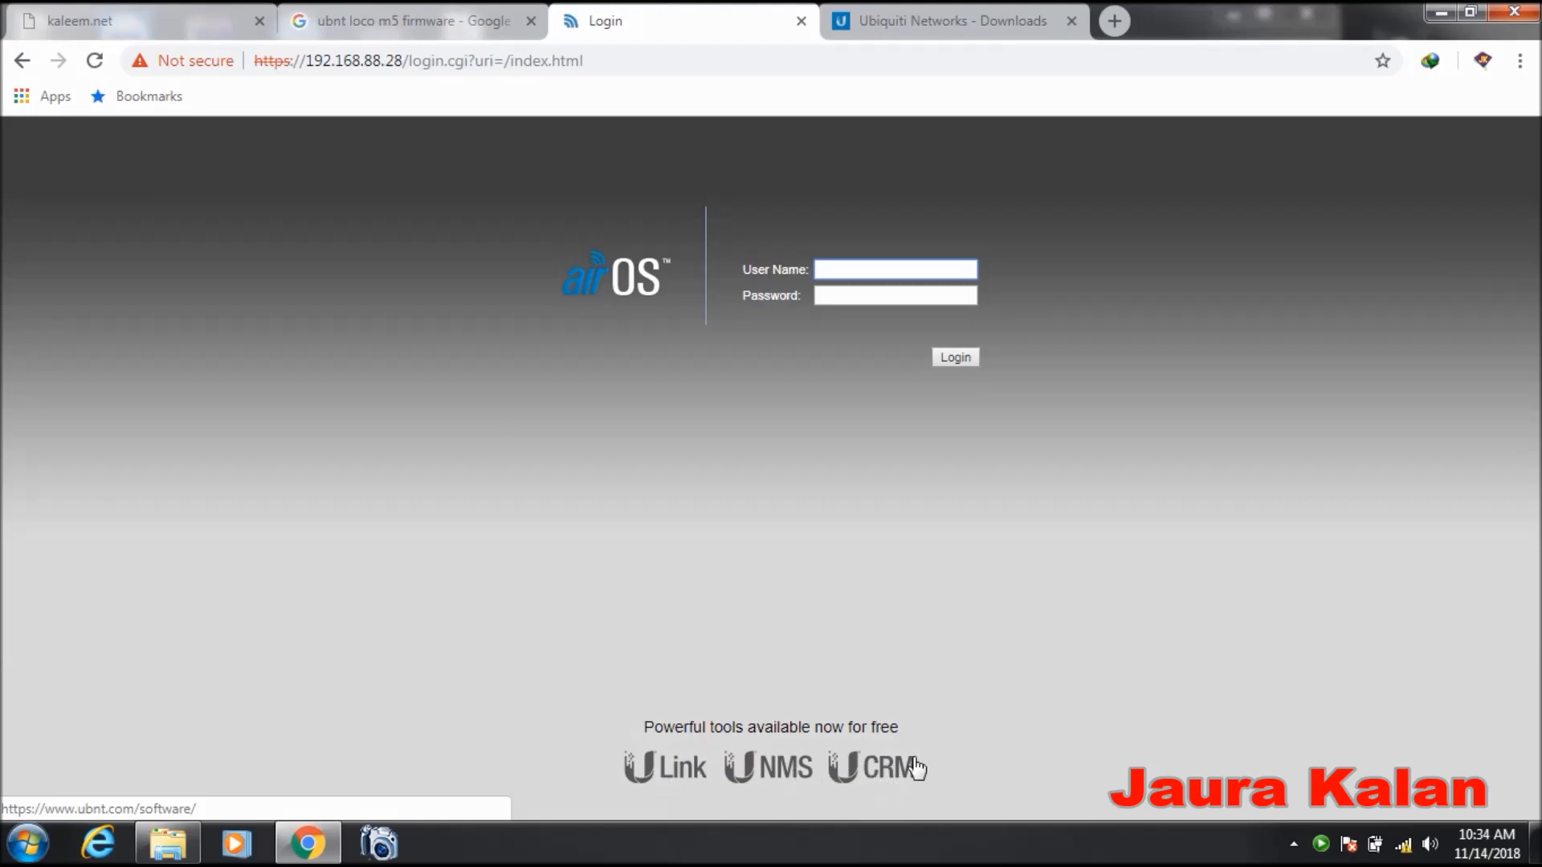
Step: Log in with the saved username and password and confirm the Main page shows v6.1.8 (XW)
click(878, 273)
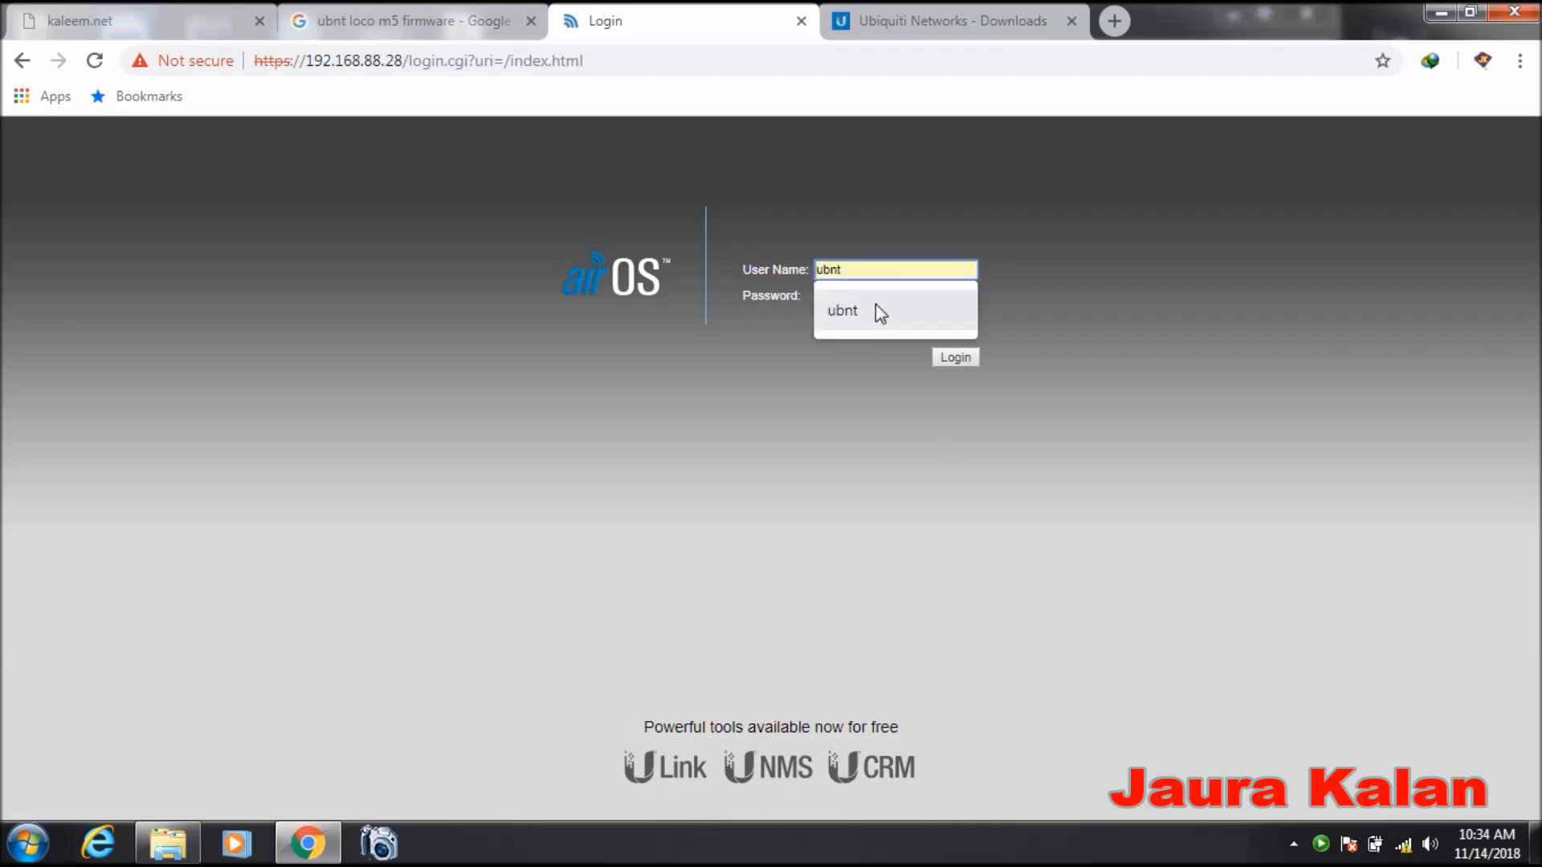
click(875, 304)
click(876, 298)
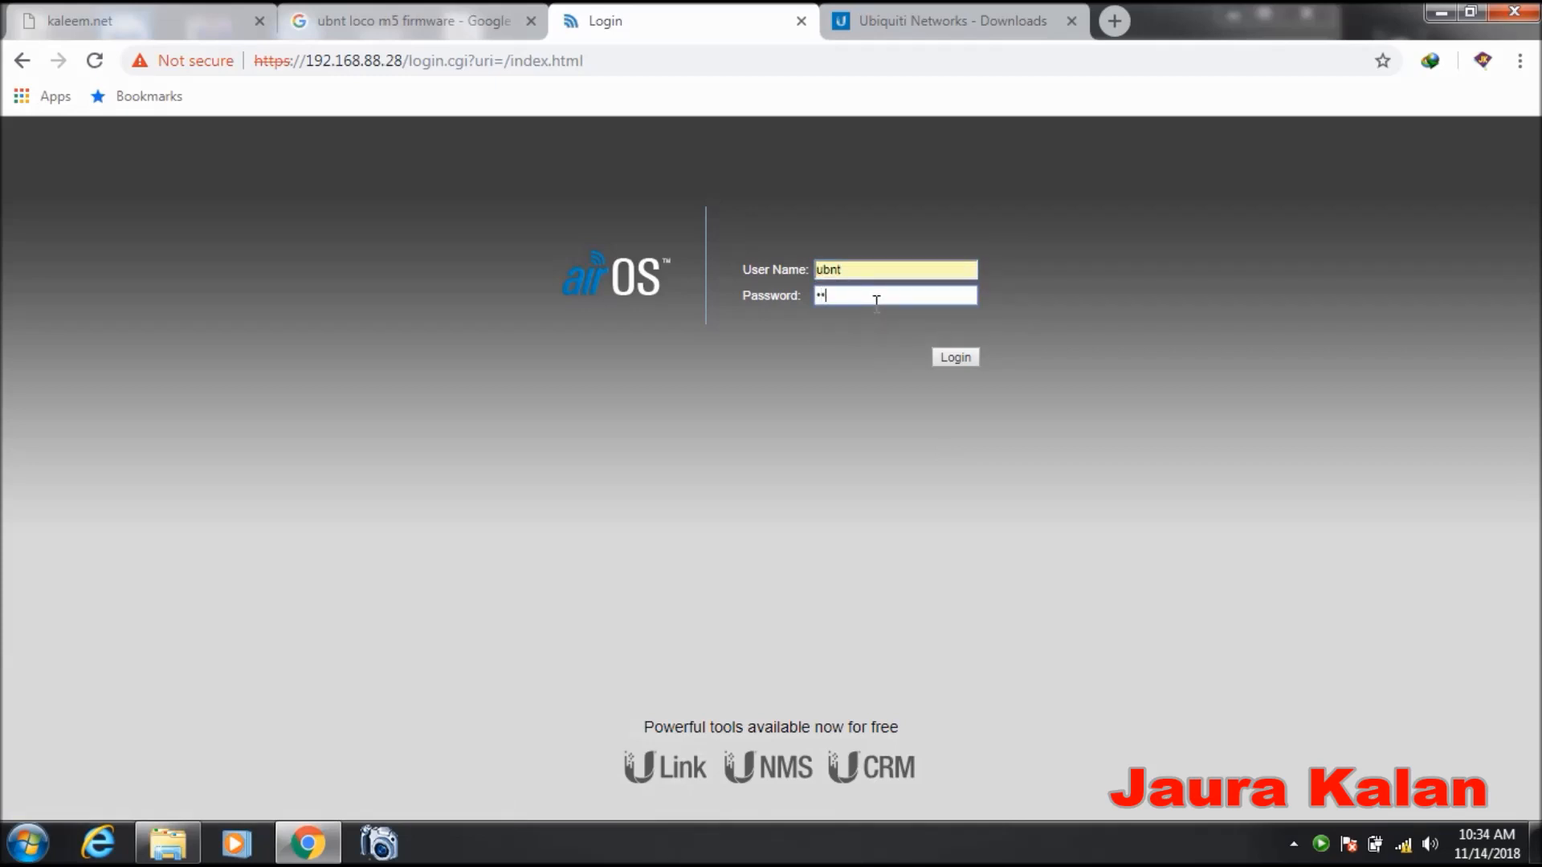
key(Return)
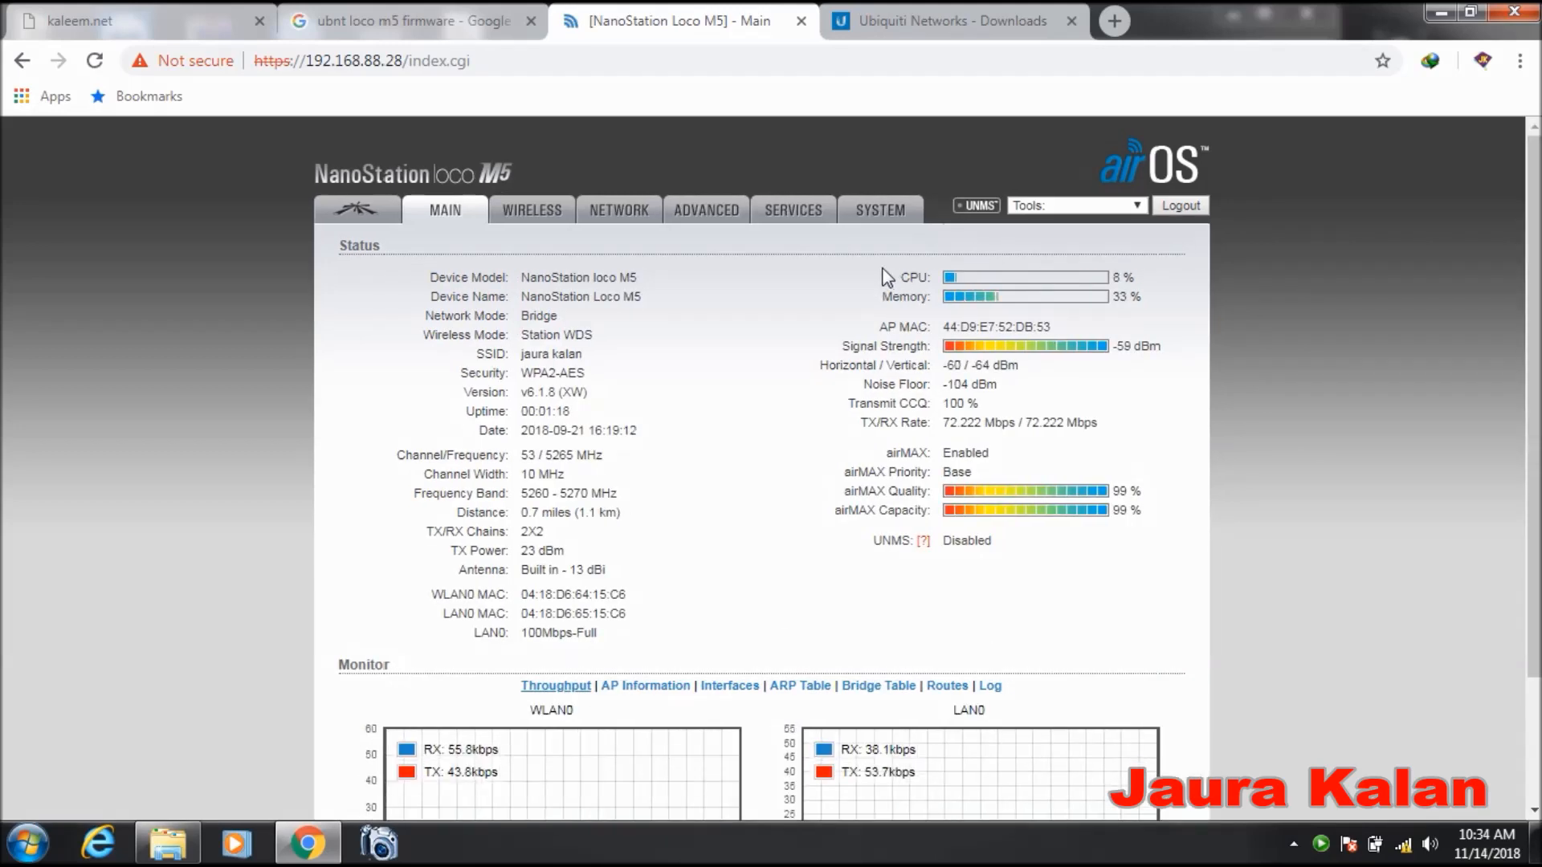
mouse_move(898, 273)
mouse_down()
mouse_move(1178, 296)
mouse_move(1124, 305)
mouse_move(1008, 273)
mouse_move(1052, 289)
mouse_move(921, 288)
mouse_up()
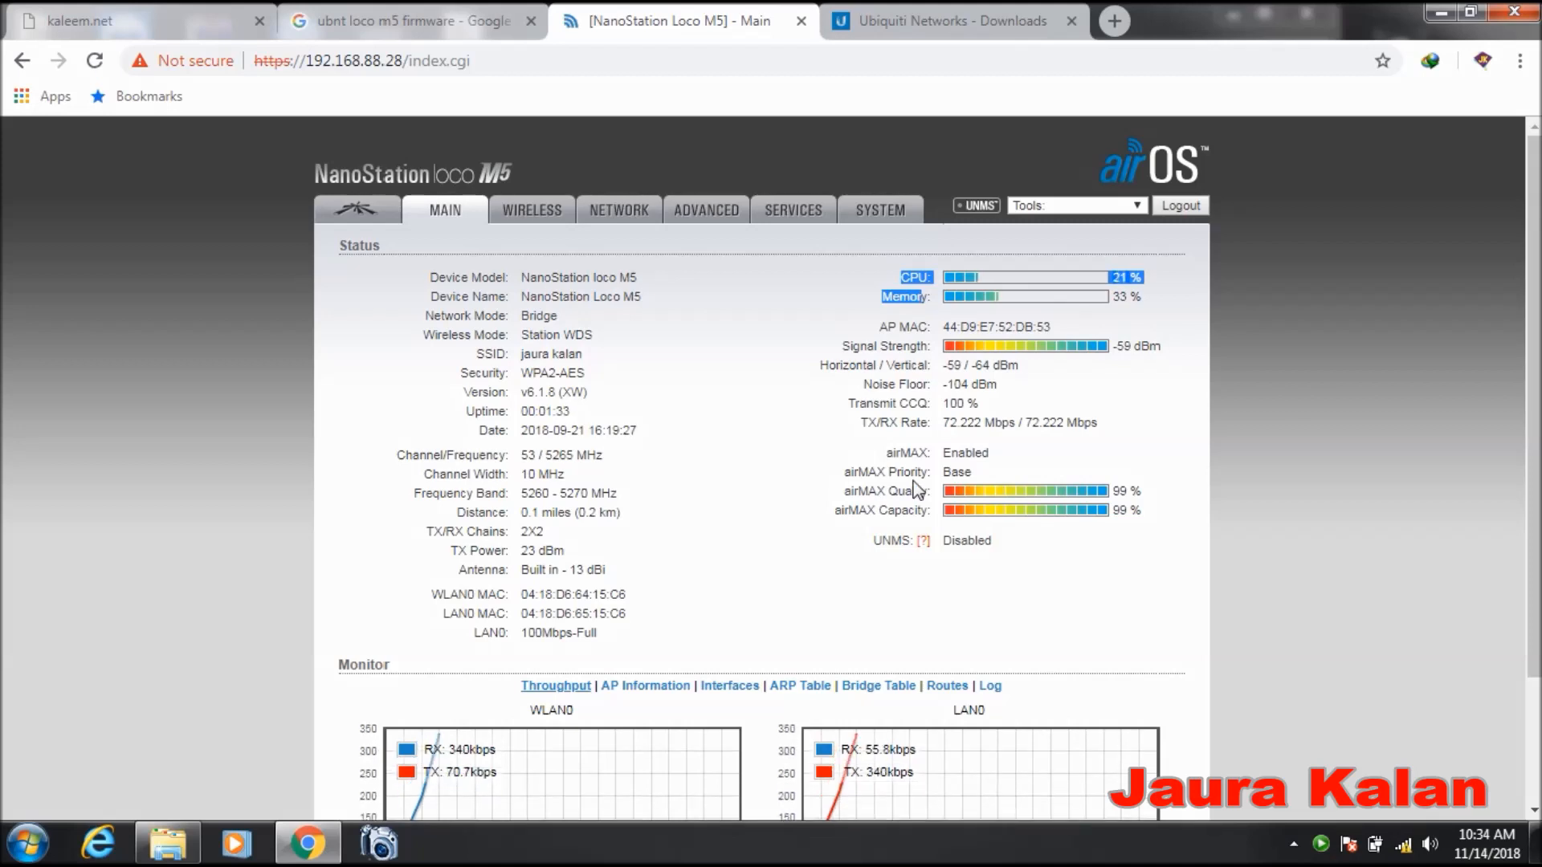
click(752, 418)
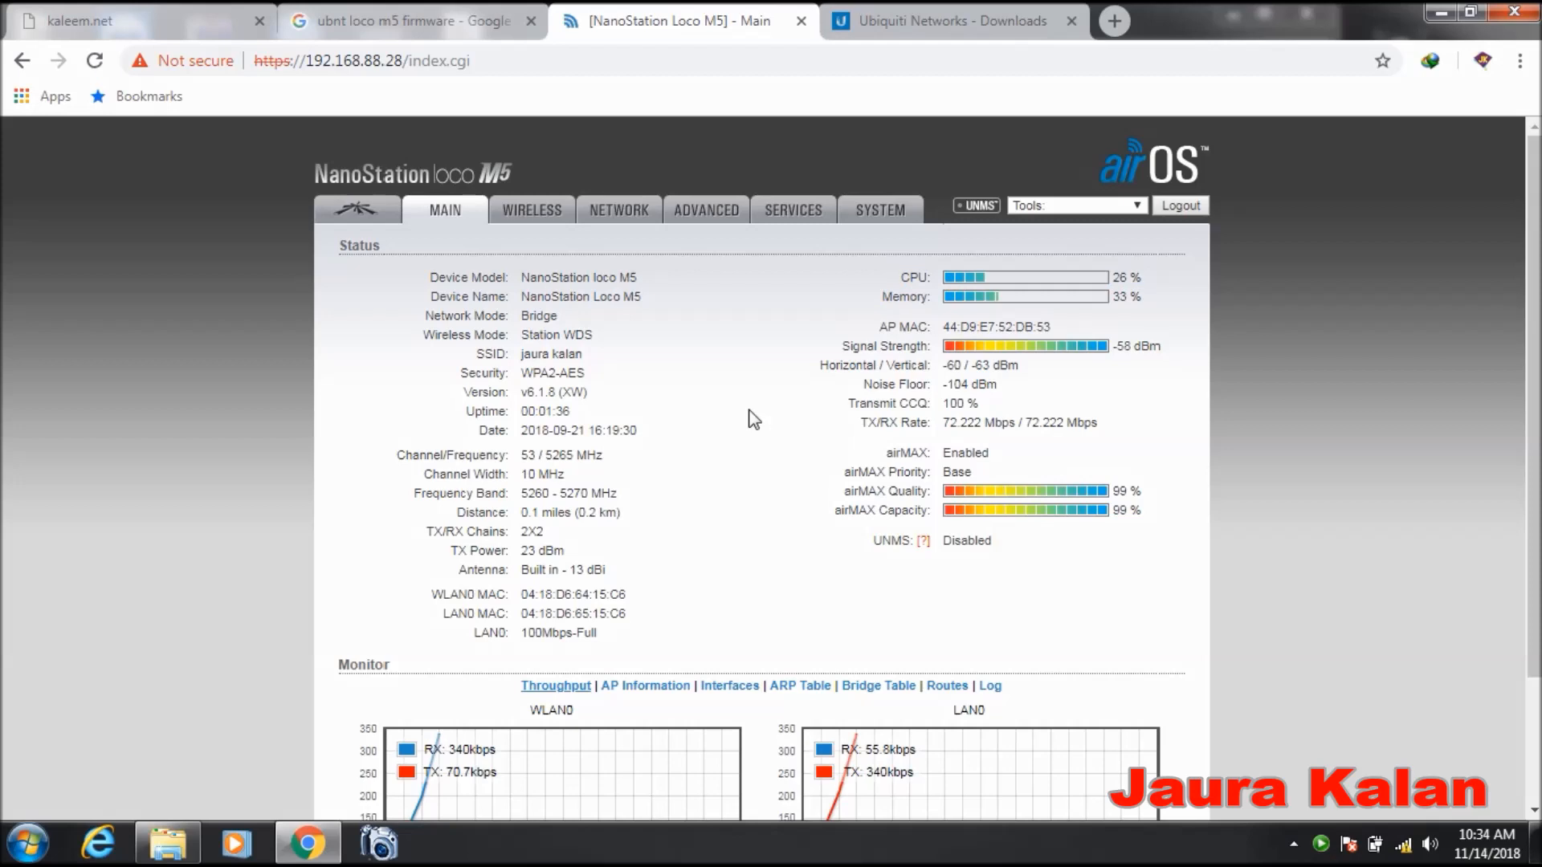